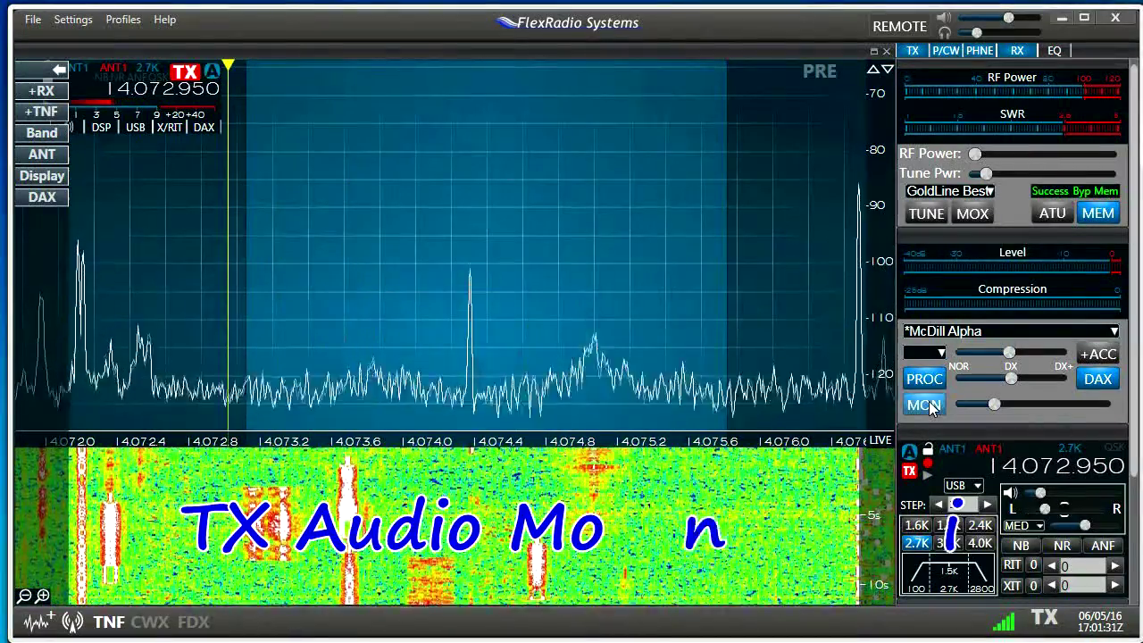
# Turn on the transmit audio monitor (MON) in the phone transmit controls.
pyautogui.moveTo(993, 404); pyautogui.dragTo(969, 393)
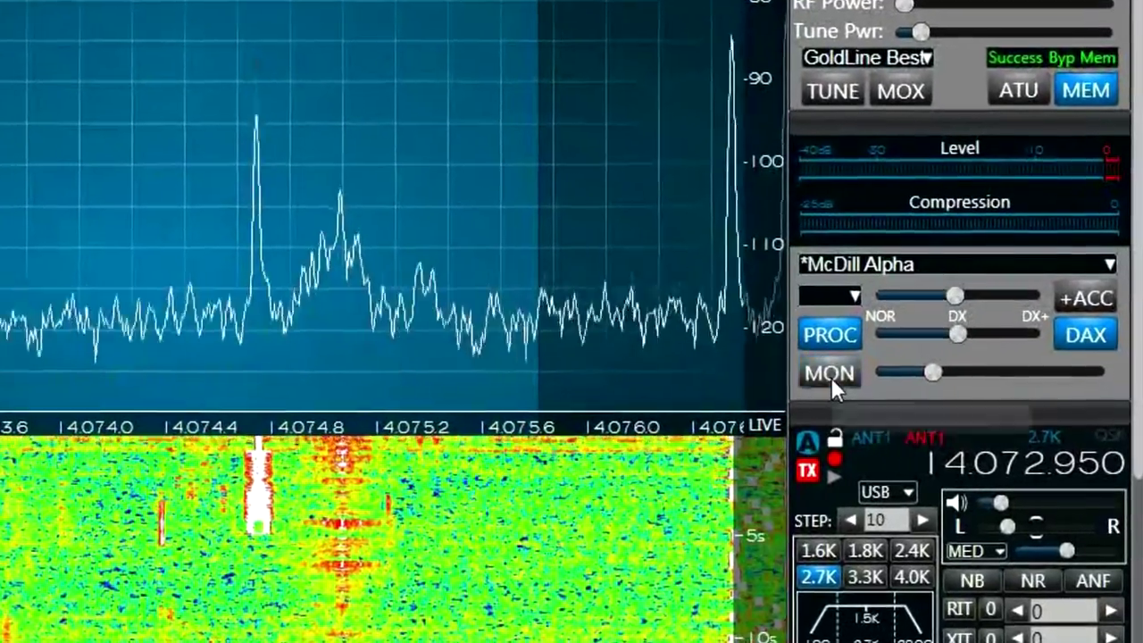
pyautogui.click(888, 396)
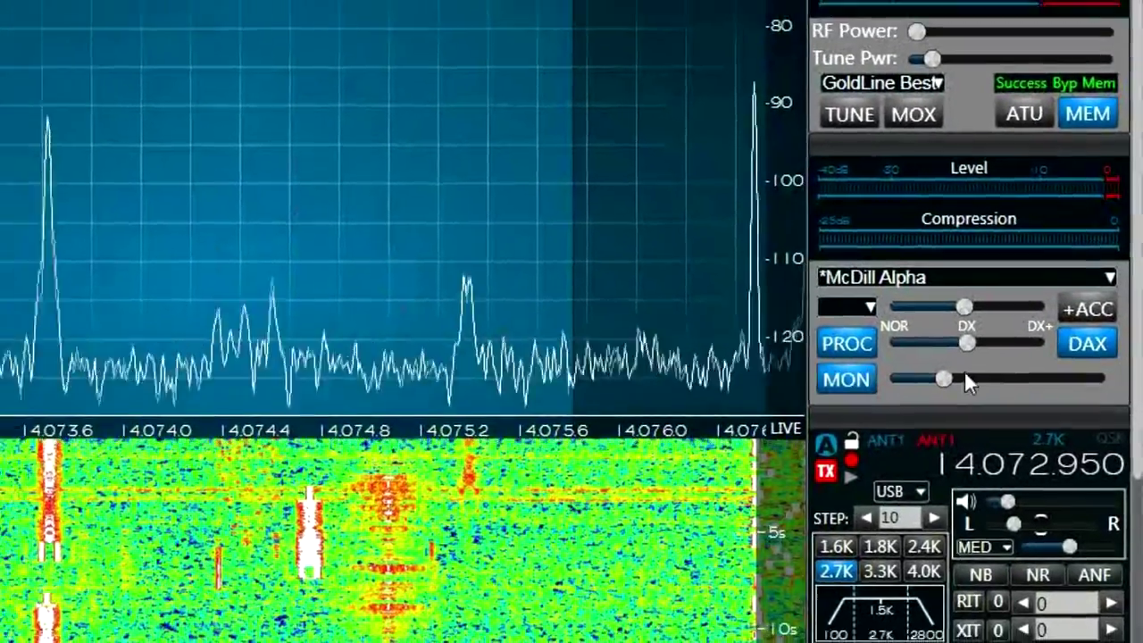
pyautogui.moveTo(945, 379); pyautogui.dragTo(988, 409)
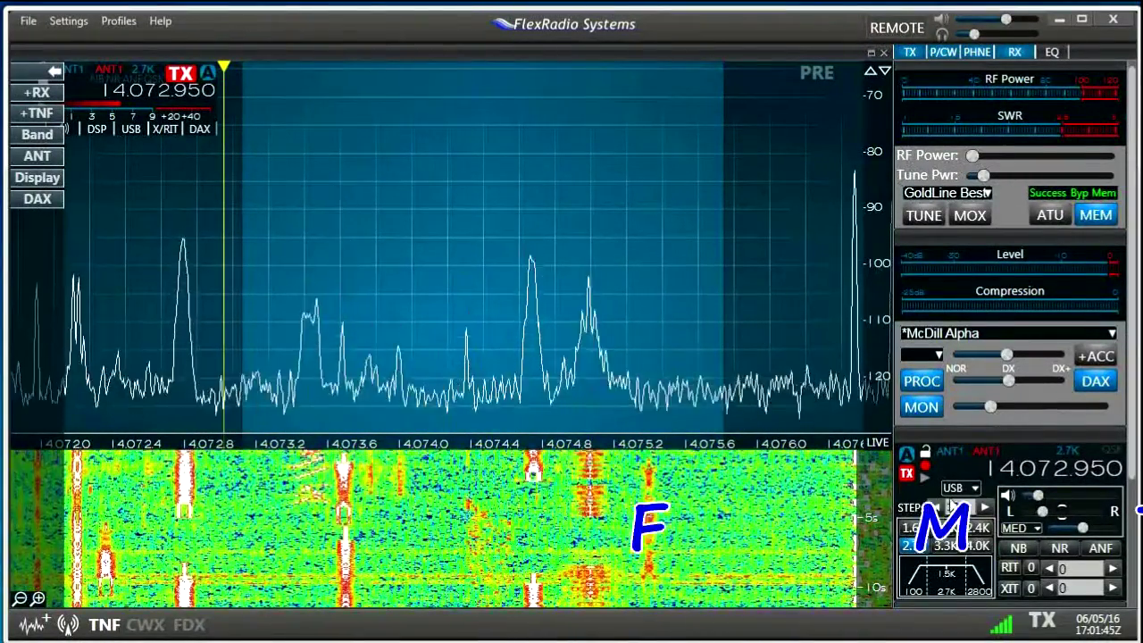
pyautogui.click(970, 488)
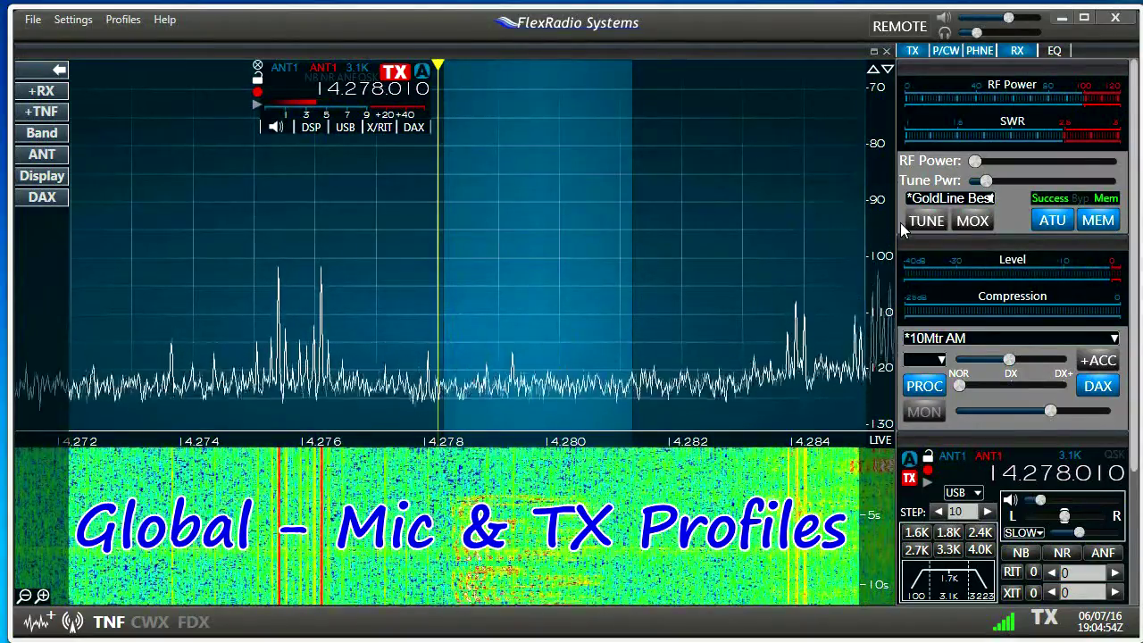
# Look through the available transmit profiles and microphone profiles without choosing a different one.
pyautogui.click(988, 200)
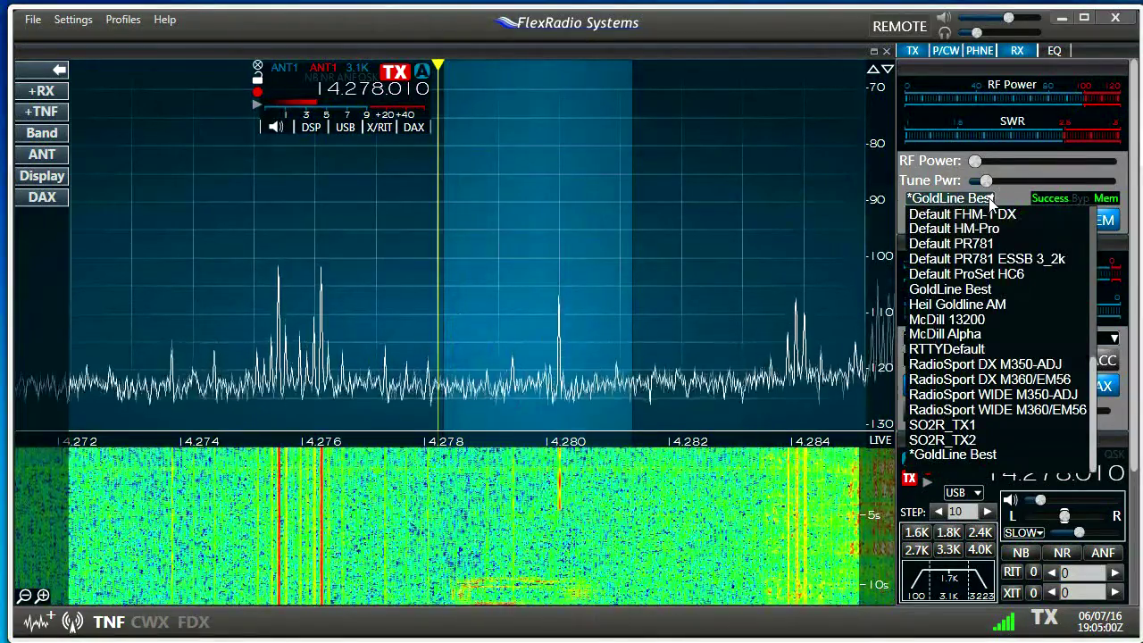
pyautogui.click(991, 202)
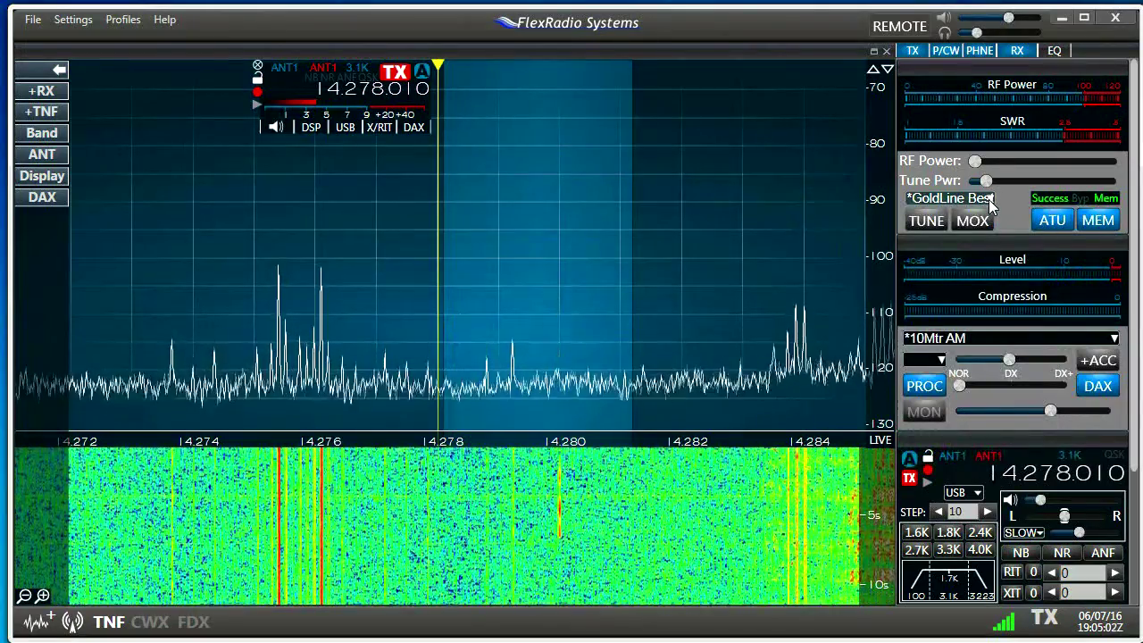
pyautogui.click(1115, 340)
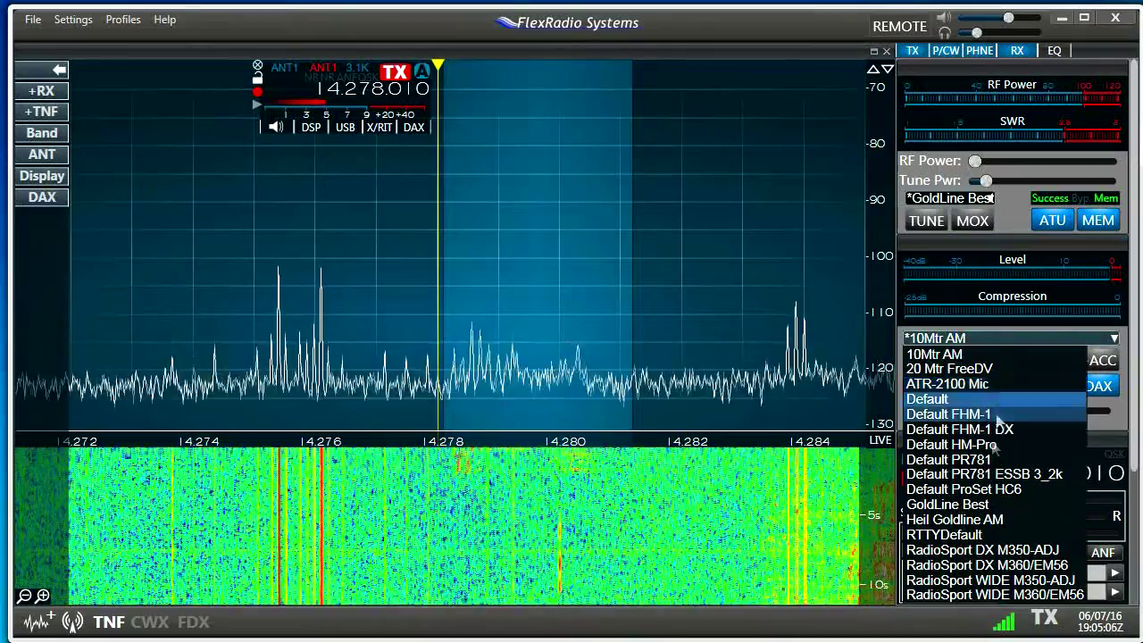
pyautogui.click(1111, 343)
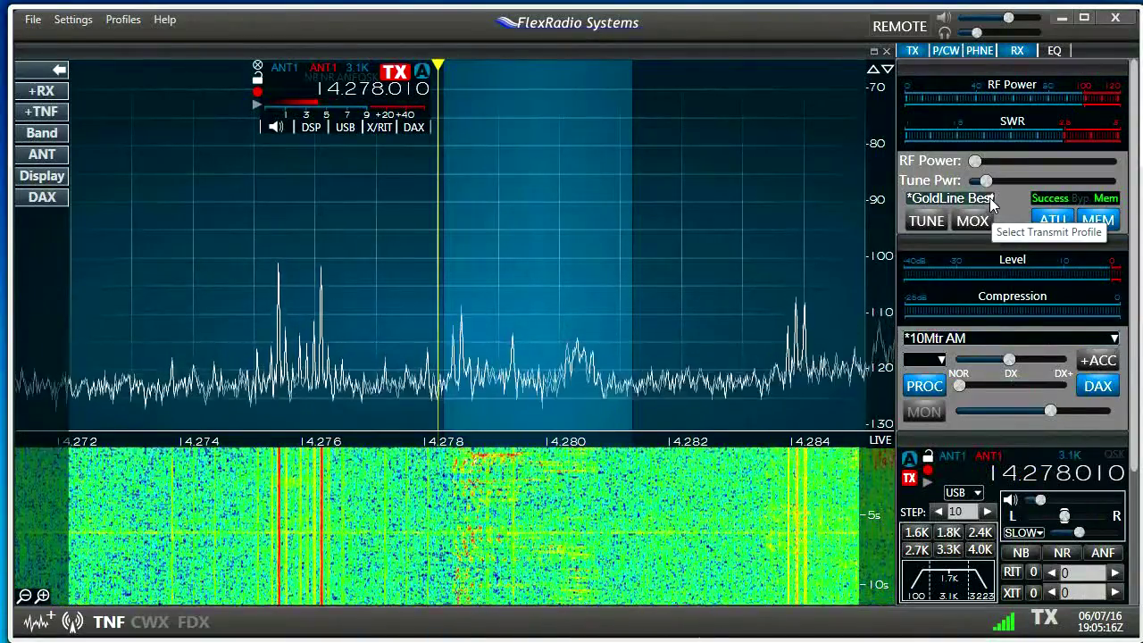
# Raise the RF power slightly above its minimum and review the microphone profile choices.
pyautogui.moveTo(975, 161); pyautogui.dragTo(989, 161)
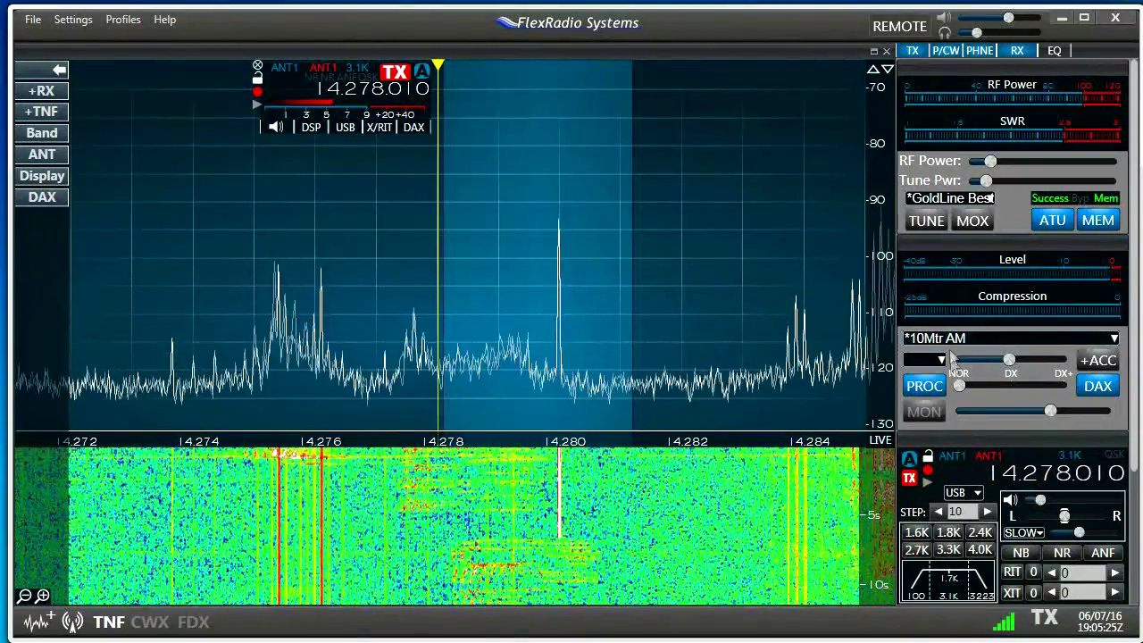
pyautogui.click(1026, 338)
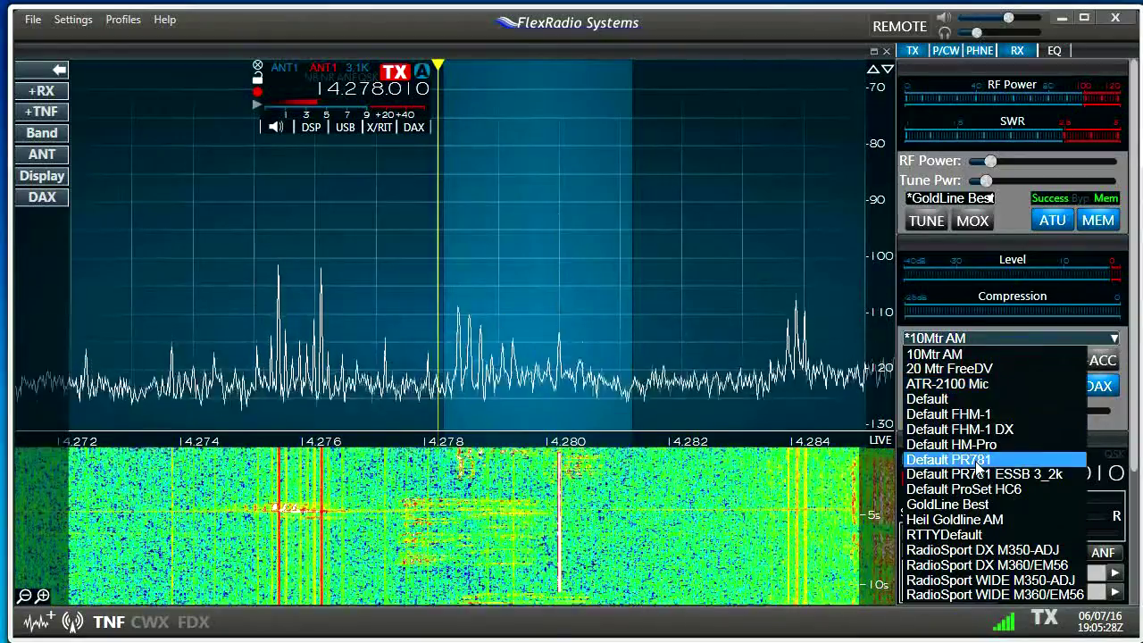
pyautogui.click(1114, 340)
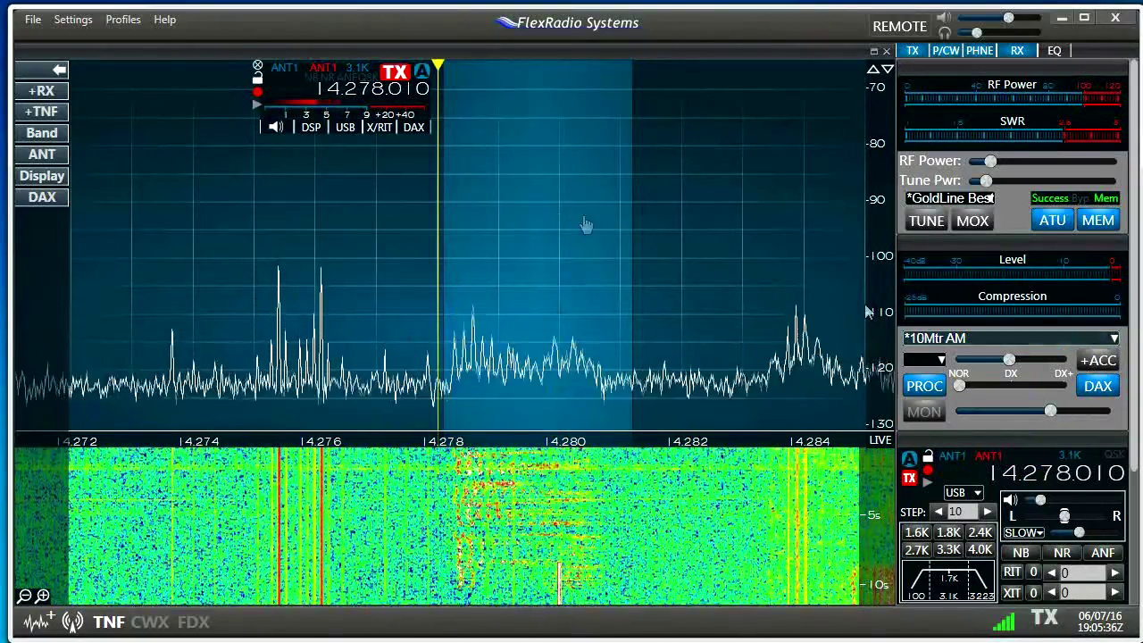
# Open the Profile Manager and view its global, transmit and microphone profile lists.
pyautogui.click(125, 19)
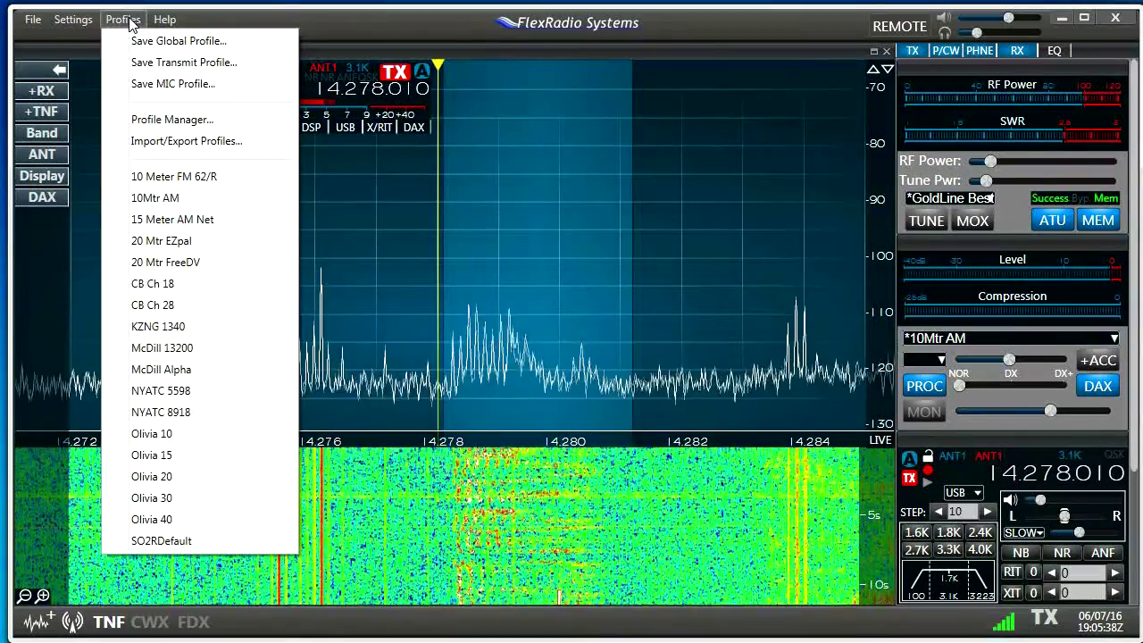
pyautogui.click(160, 119)
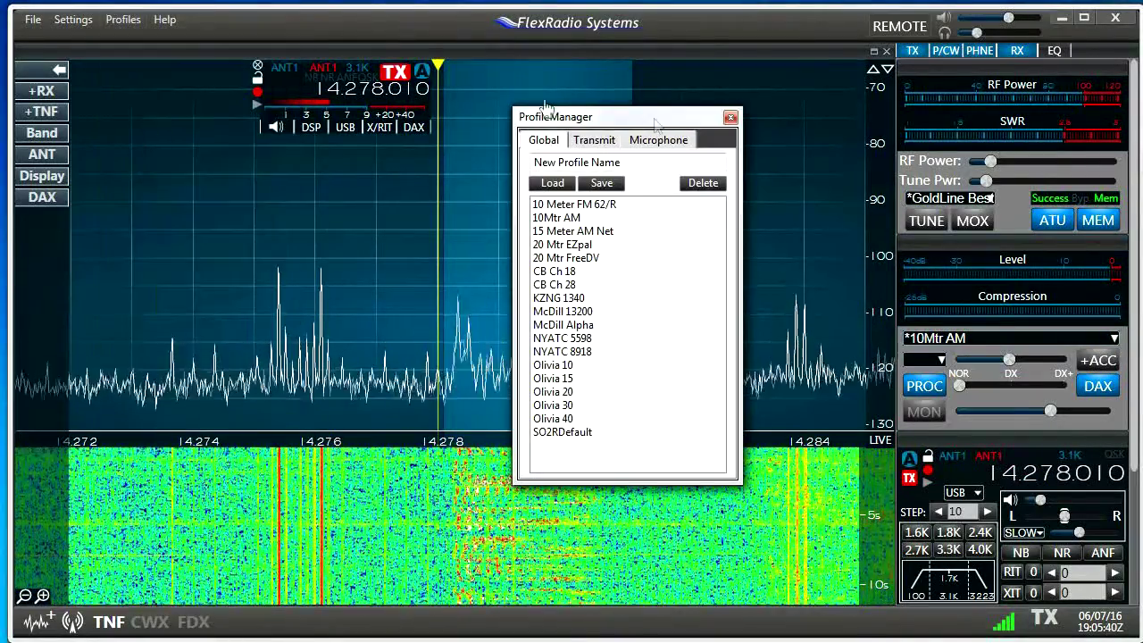
pyautogui.click(594, 143)
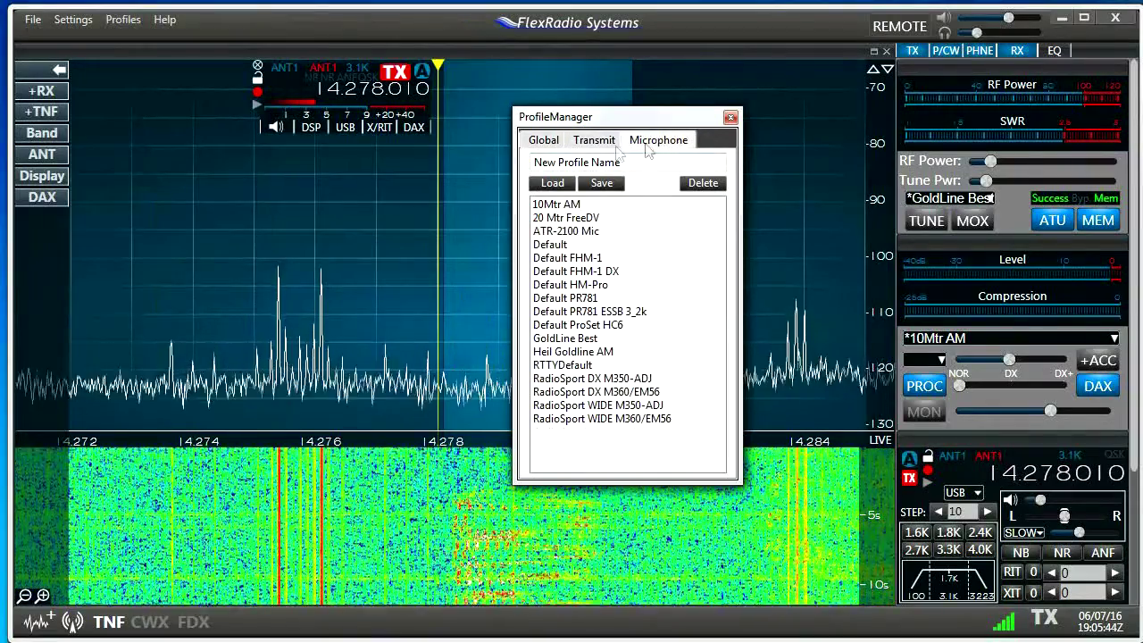
pyautogui.click(544, 143)
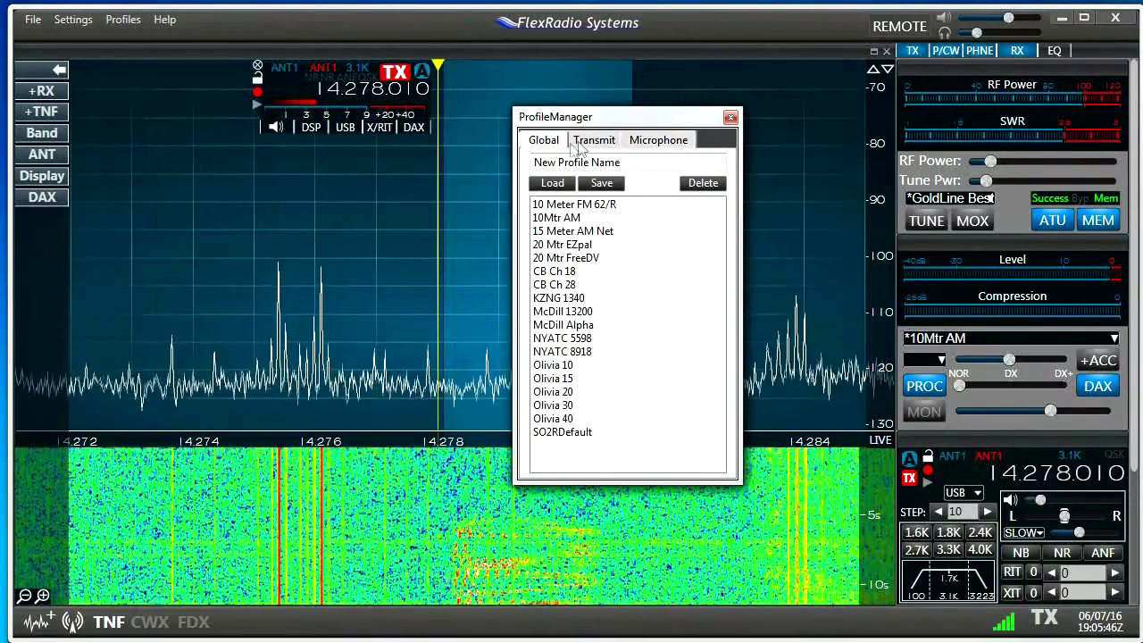
pyautogui.click(593, 144)
pyautogui.click(674, 141)
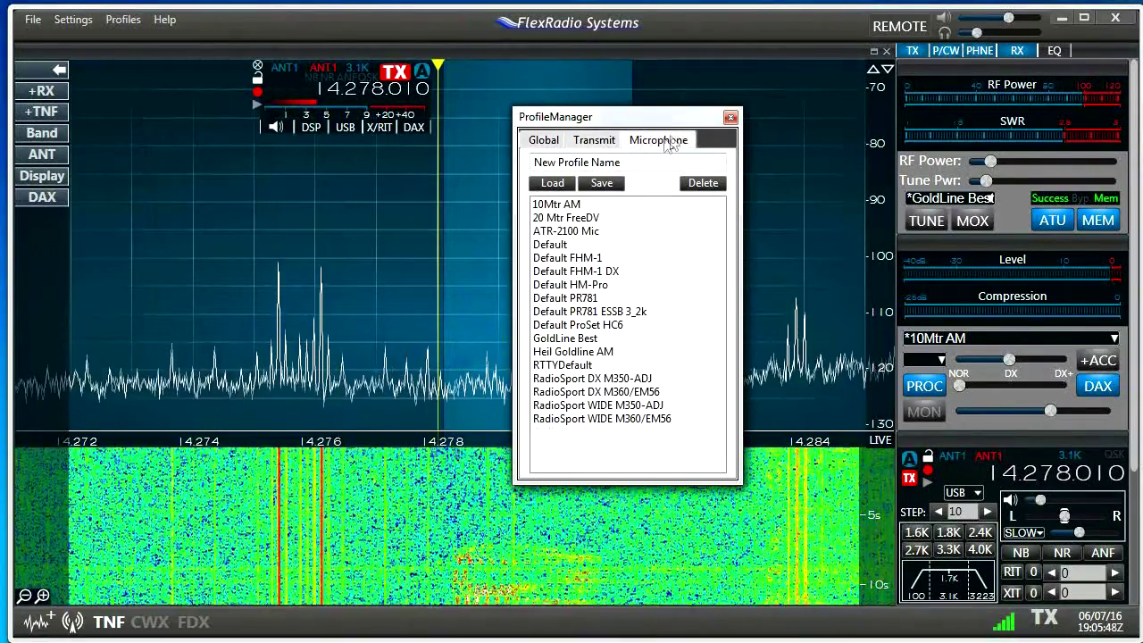
# Compare the saved transmit, microphone and global profiles in the Profile Manager, finishing on the global list.
pyautogui.click(610, 145)
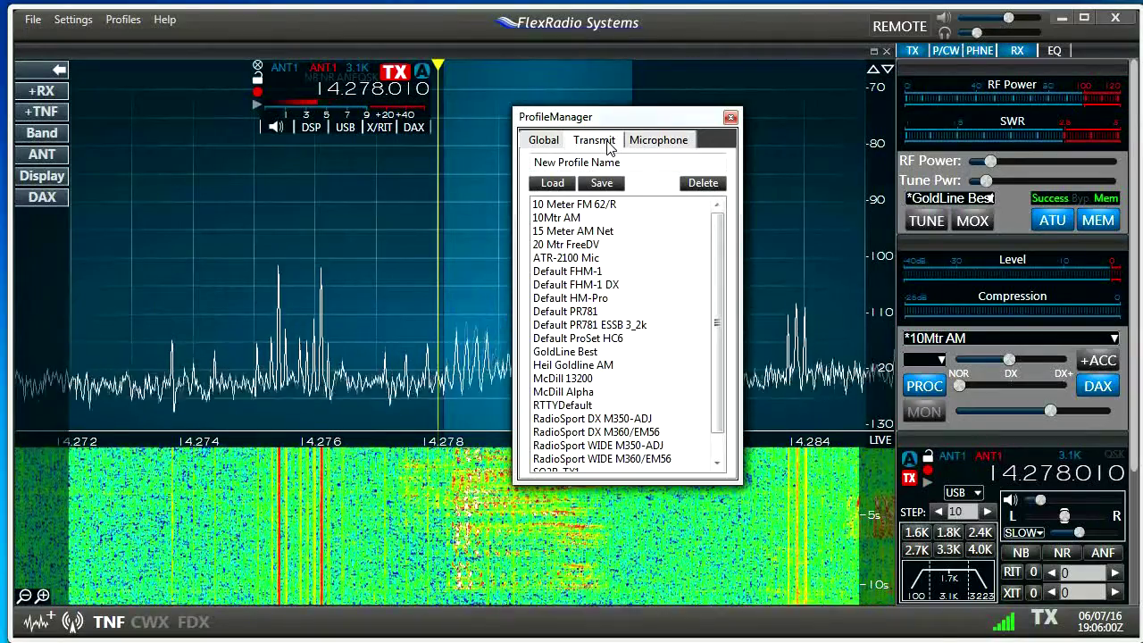
pyautogui.click(646, 143)
pyautogui.click(555, 143)
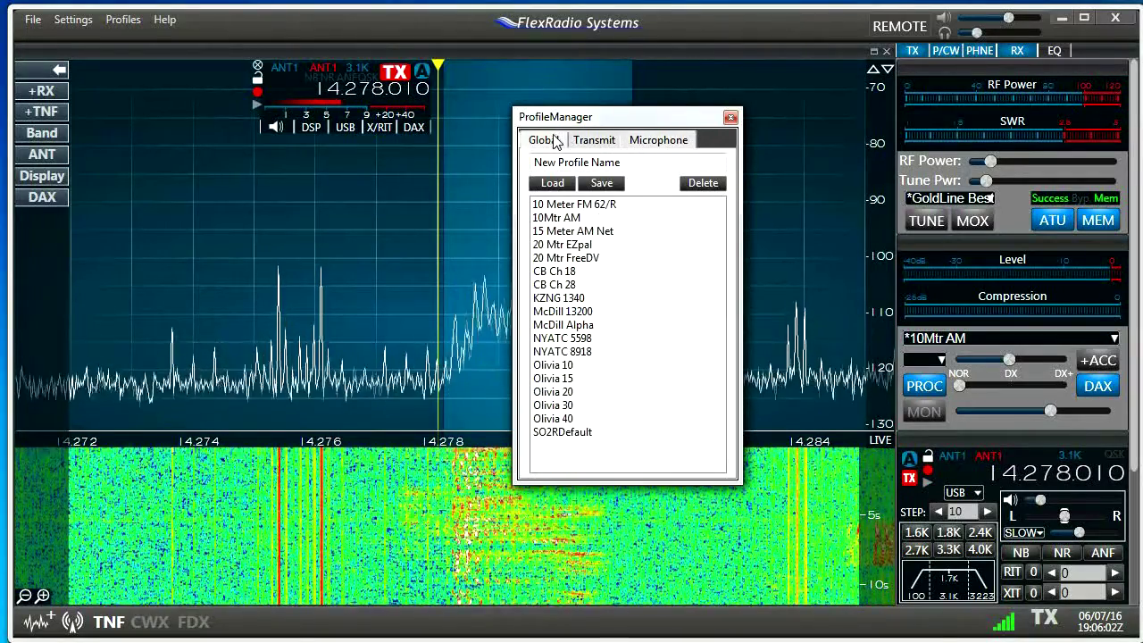
pyautogui.click(639, 145)
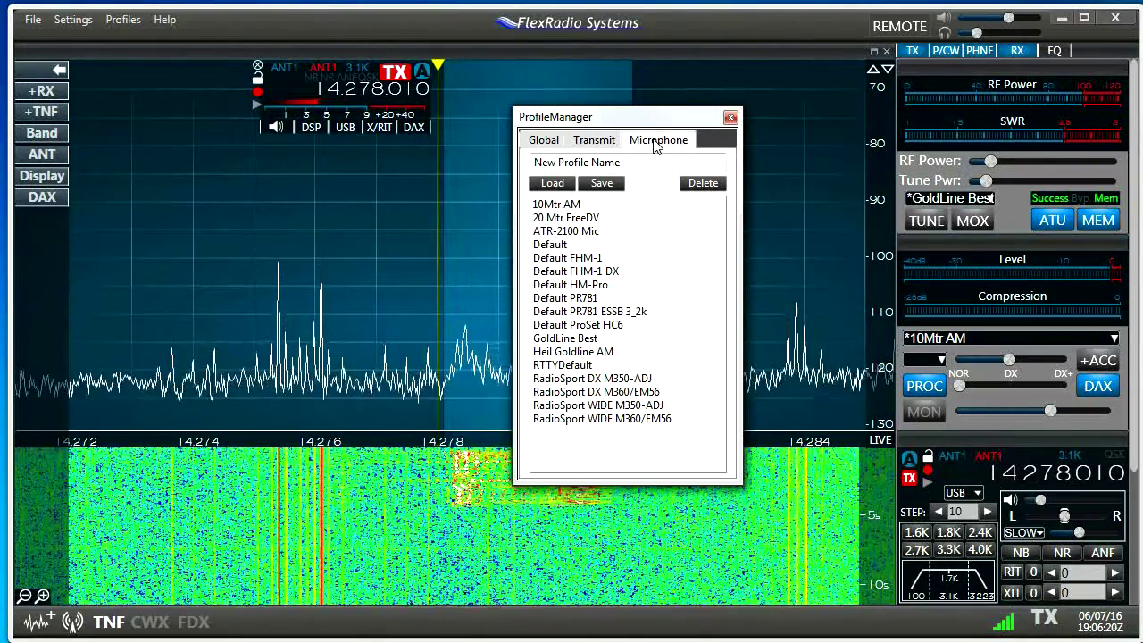
pyautogui.click(605, 145)
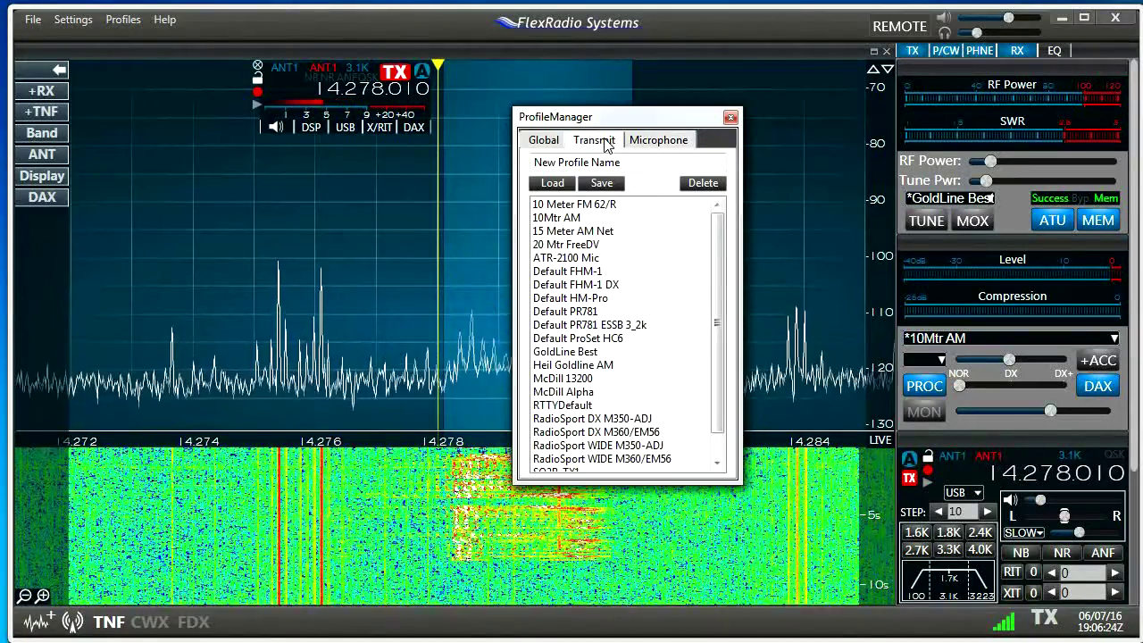
pyautogui.click(651, 149)
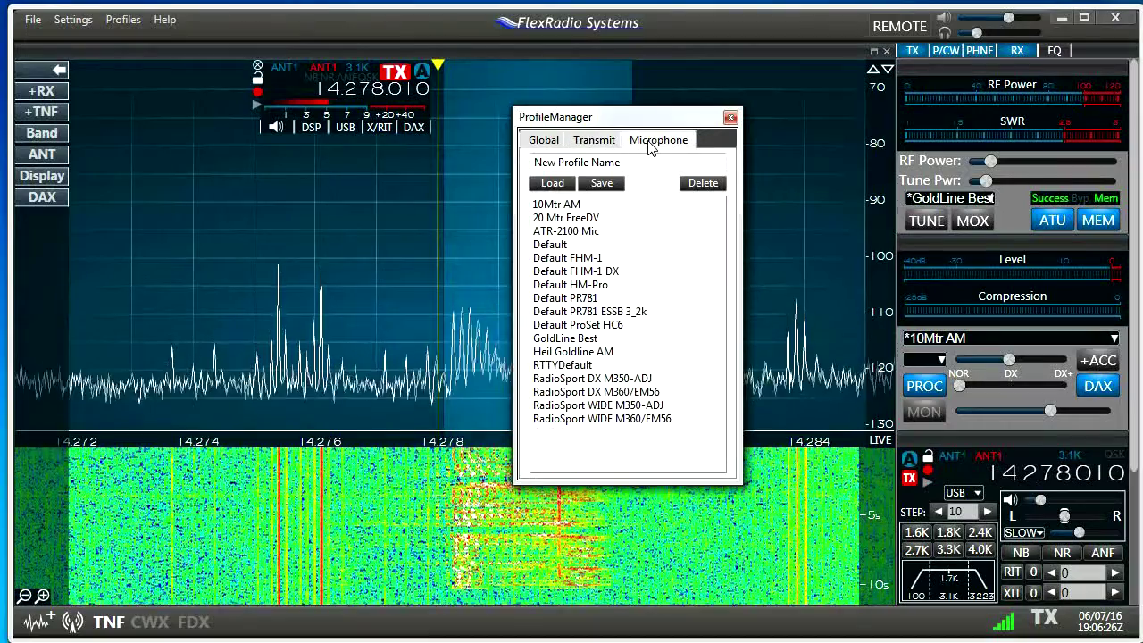
pyautogui.click(607, 147)
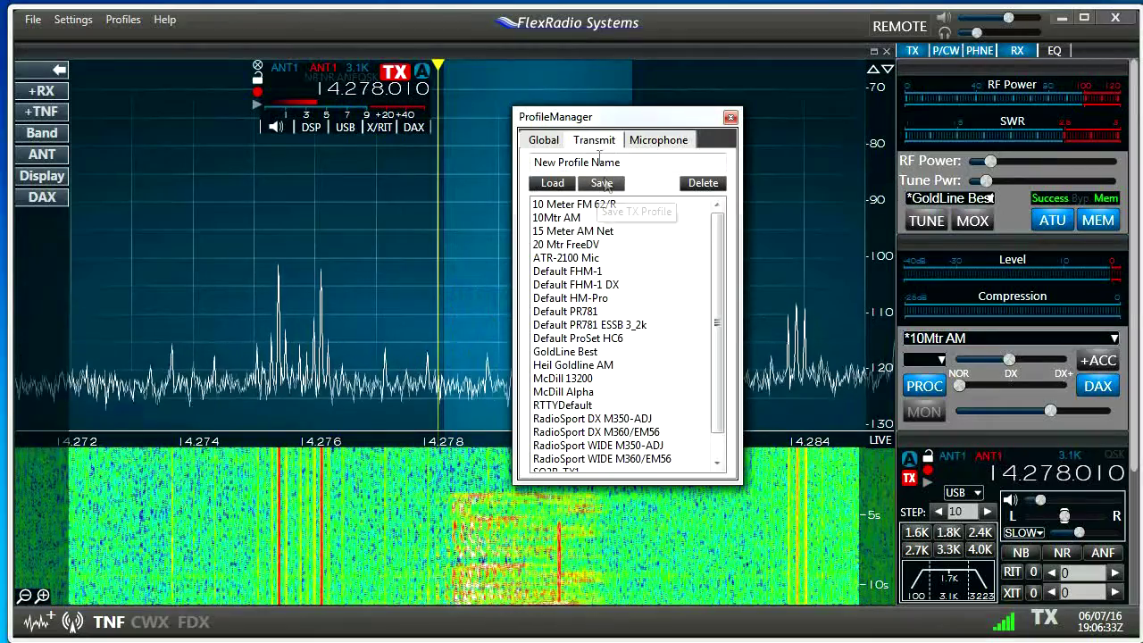
pyautogui.click(658, 141)
pyautogui.click(595, 145)
pyautogui.click(553, 145)
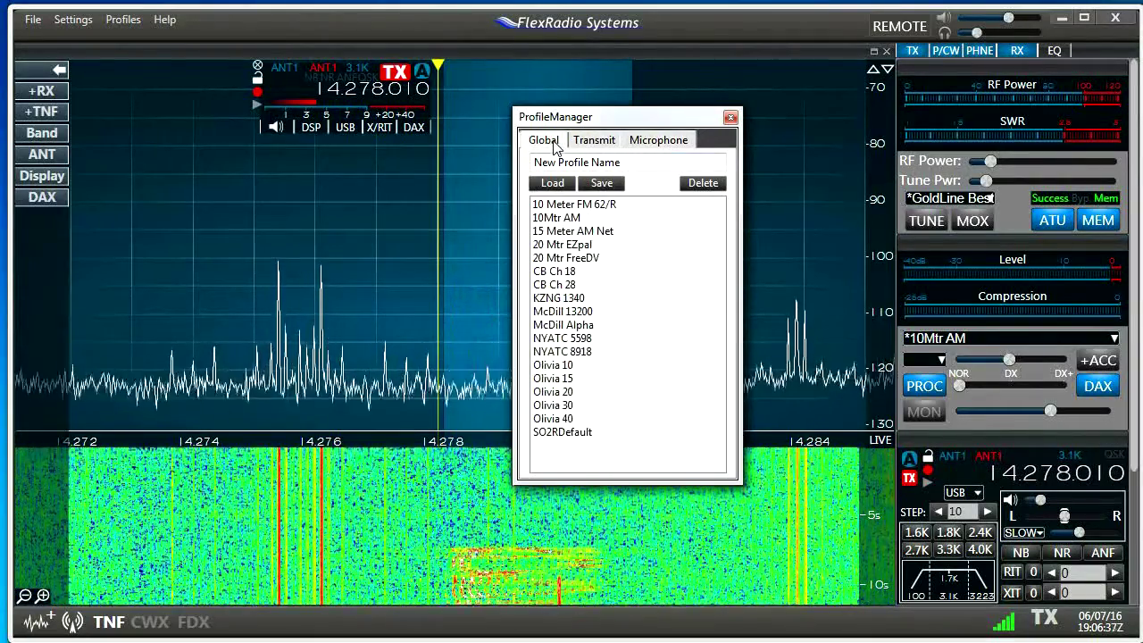
# Load the Olivia 20 global profile and close the Profile Manager.
pyautogui.click(568, 394)
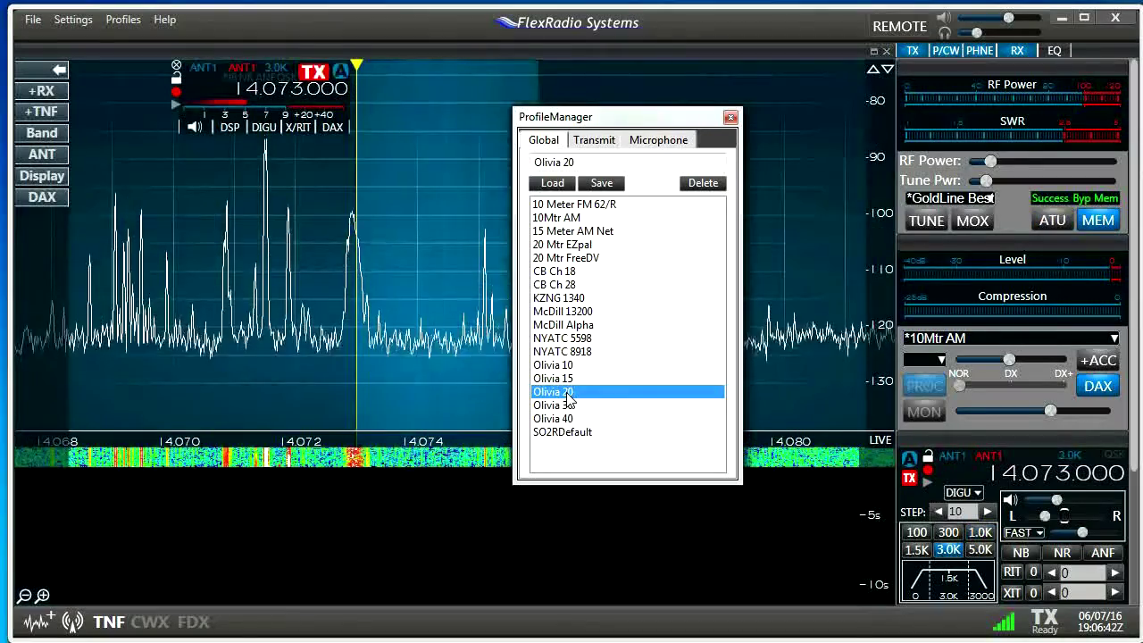
pyautogui.moveTo(633, 120); pyautogui.dragTo(727, 158)
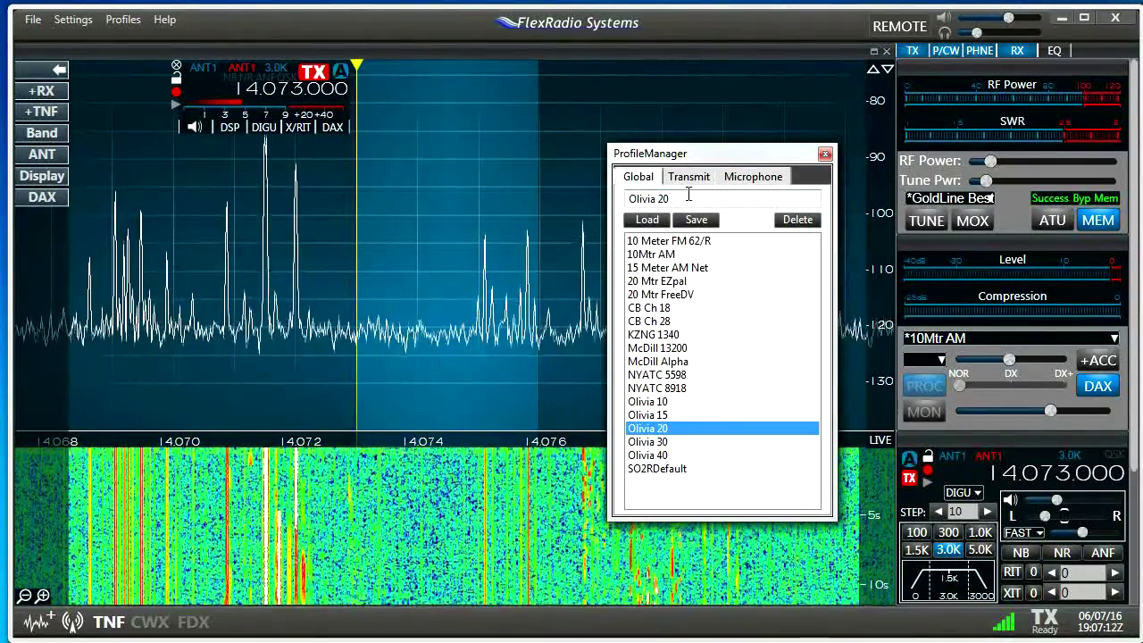
pyautogui.click(824, 154)
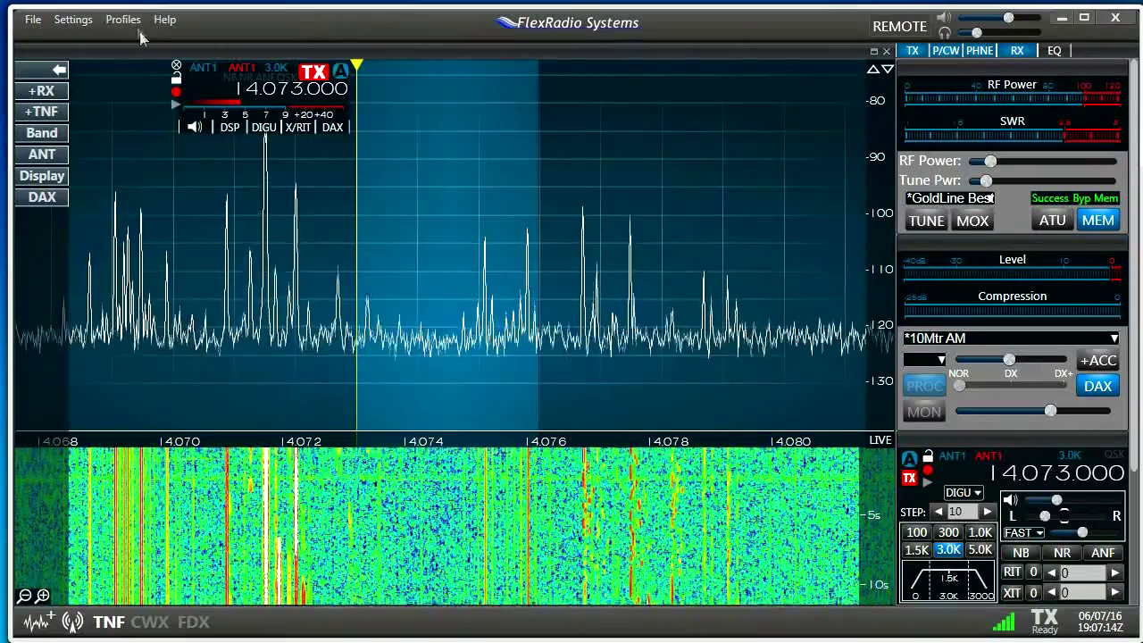
# Open the memory channels, select the NY_ATC NA1 entry at 17.946.000, and close the memory list.
pyautogui.click(125, 19)
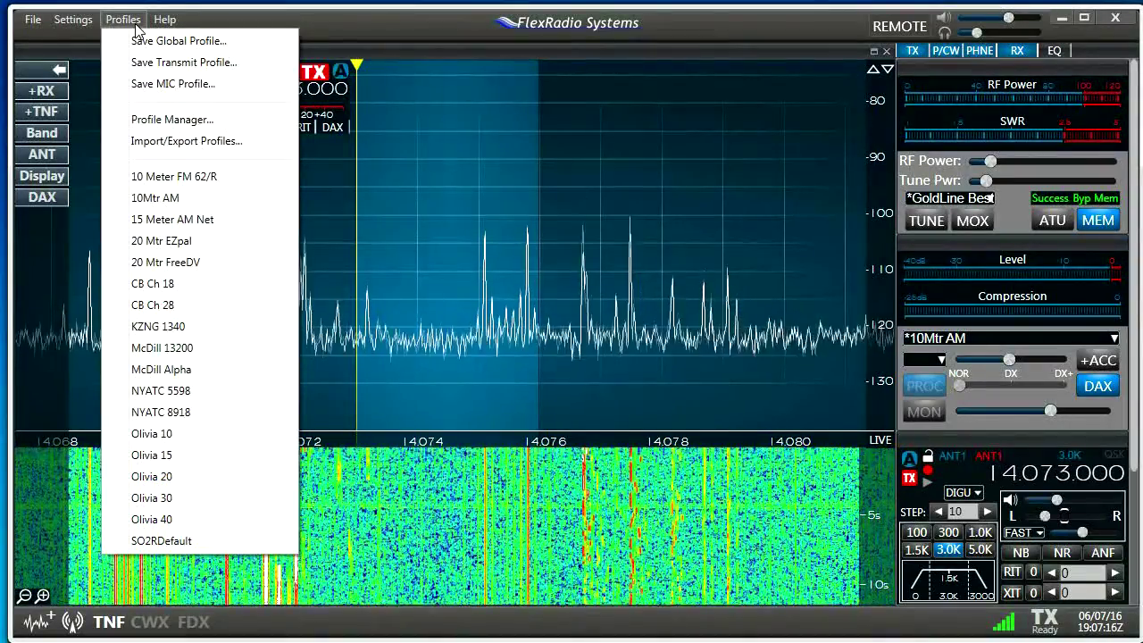
pyautogui.moveTo(81, 27)
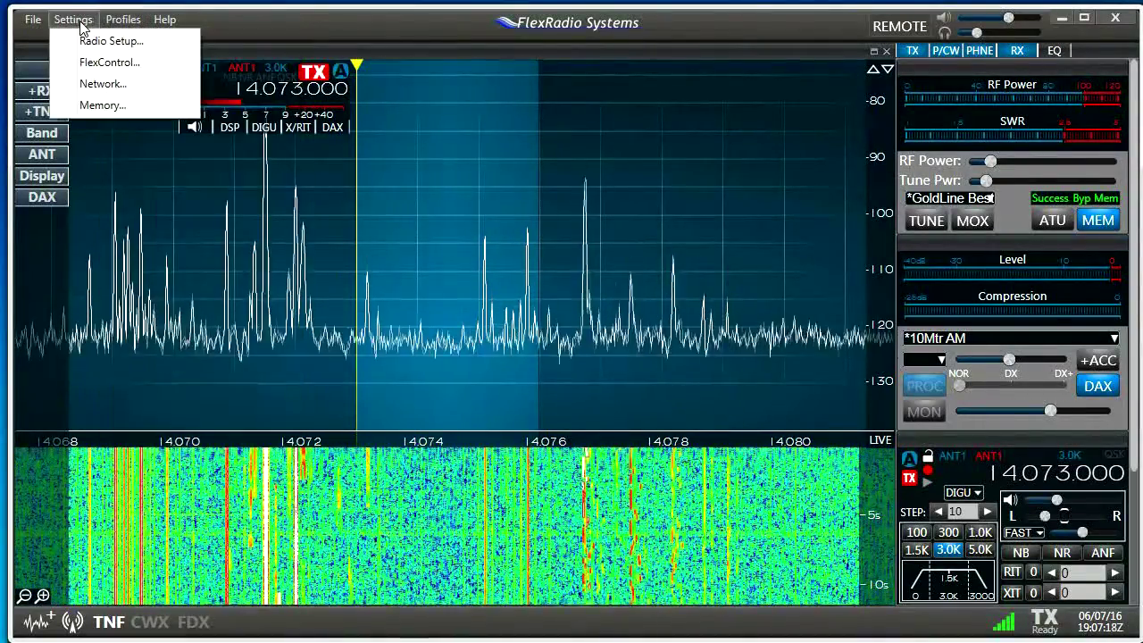
pyautogui.click(90, 105)
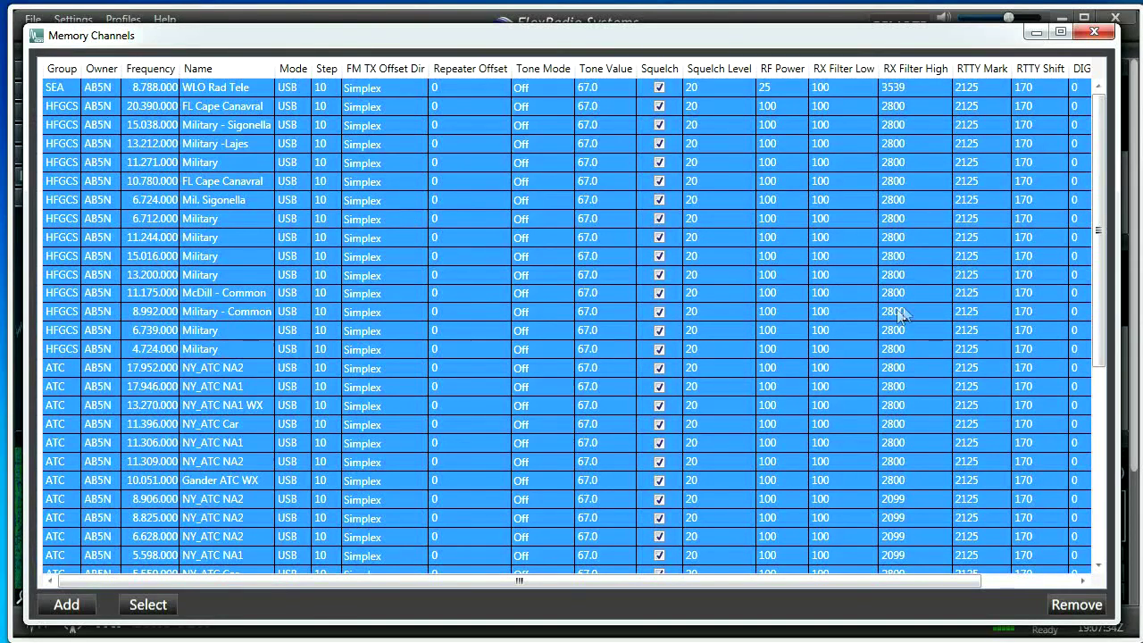
pyautogui.moveTo(1101, 303); pyautogui.dragTo(1092, 220)
pyautogui.click(168, 391)
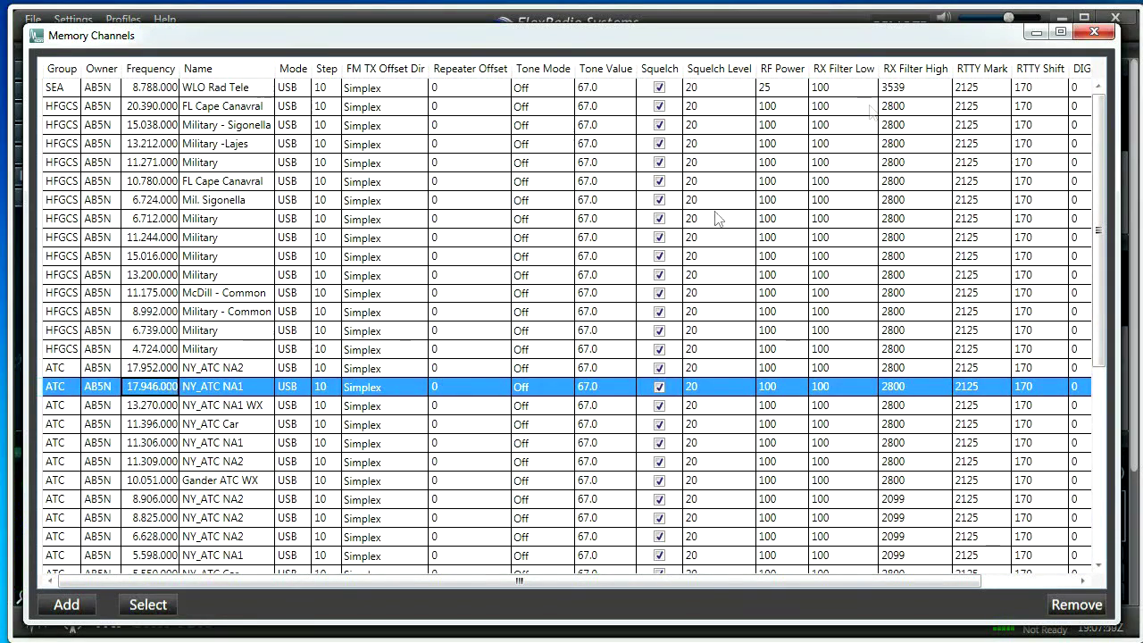
pyautogui.click(1094, 33)
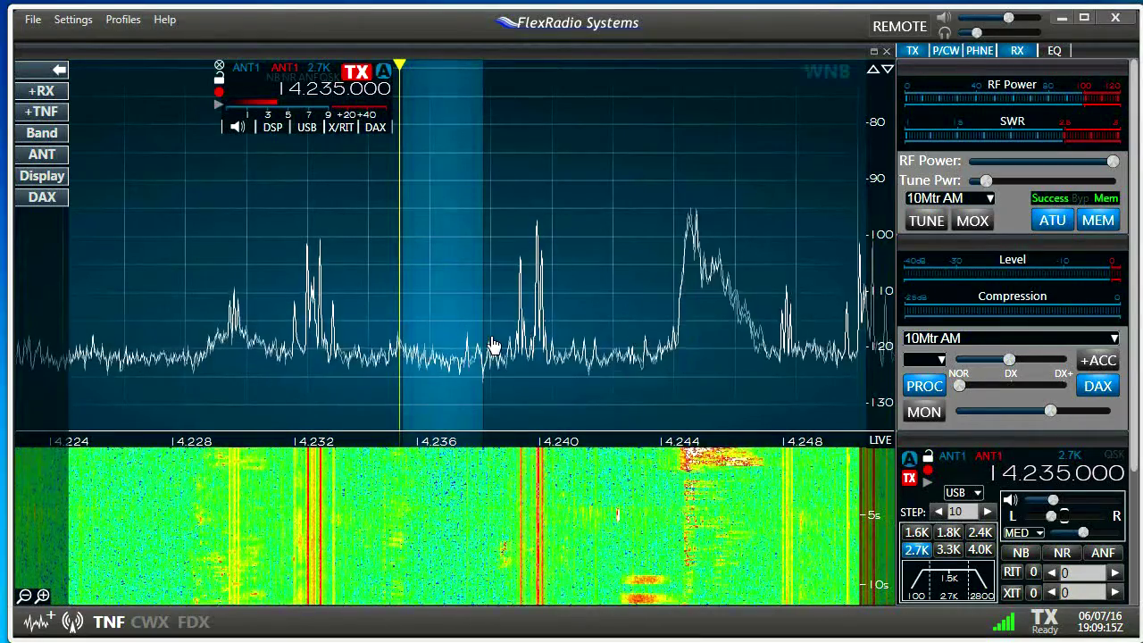
# Lower the wideband noise blanker (WNB) level slightly in the receiver's DSP settings and try the NB noise blanker.
pyautogui.click(272, 128)
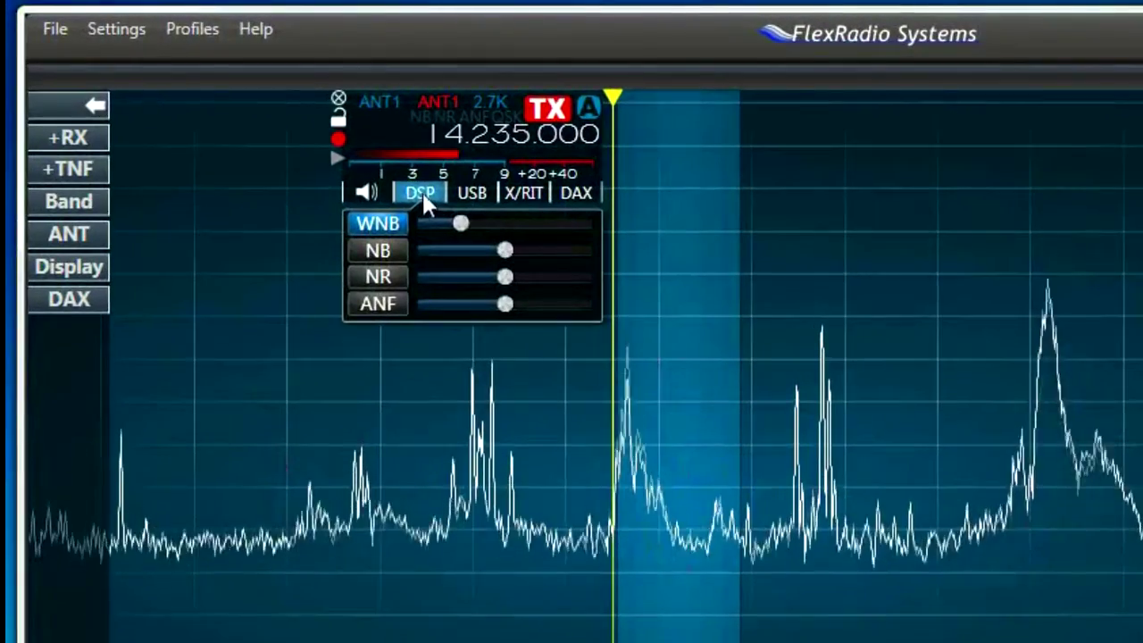
pyautogui.click(80, 232)
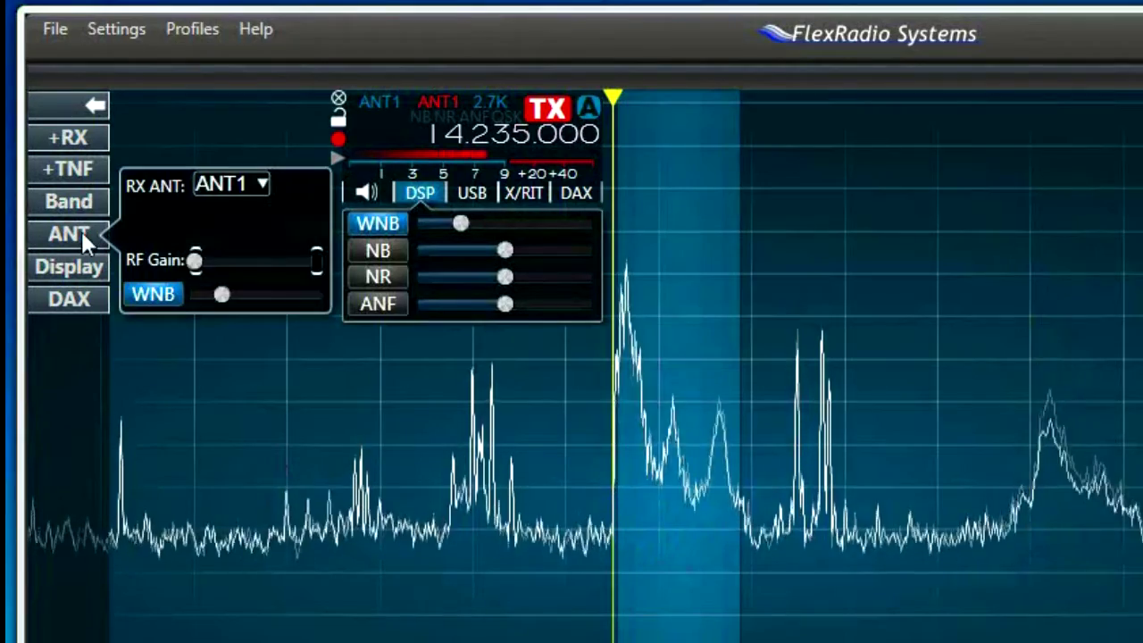
pyautogui.moveTo(220, 297)
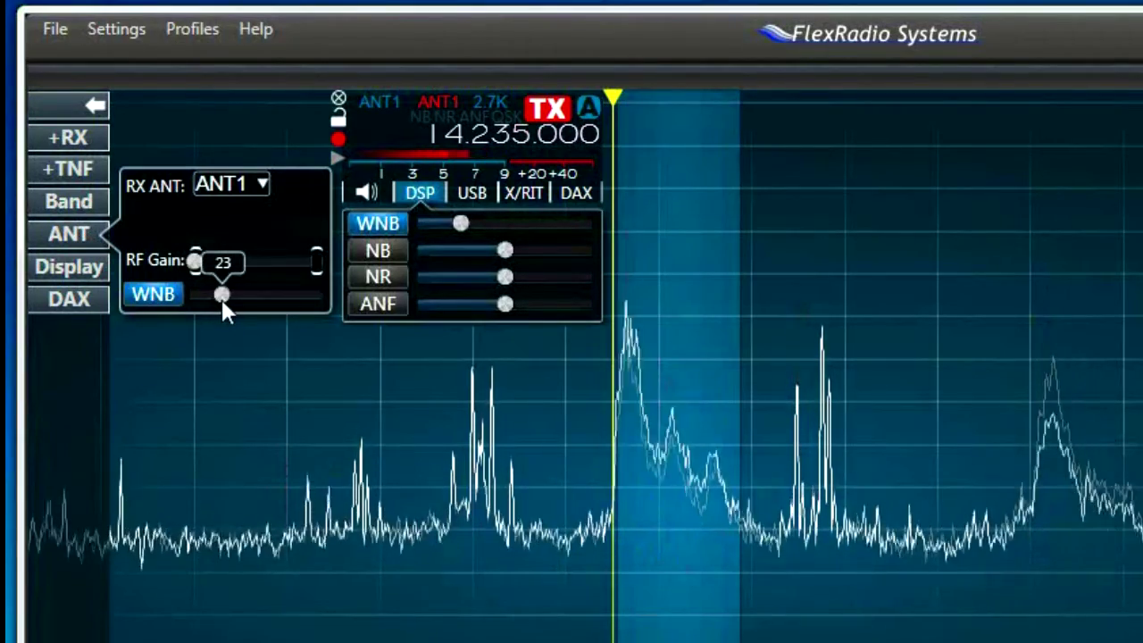
pyautogui.click(55, 236)
pyautogui.moveTo(460, 222)
pyautogui.mouseDown()
pyautogui.moveTo(566, 223)
pyautogui.moveTo(443, 223)
pyautogui.mouseUp()
pyautogui.click(383, 248)
pyautogui.click(383, 248)
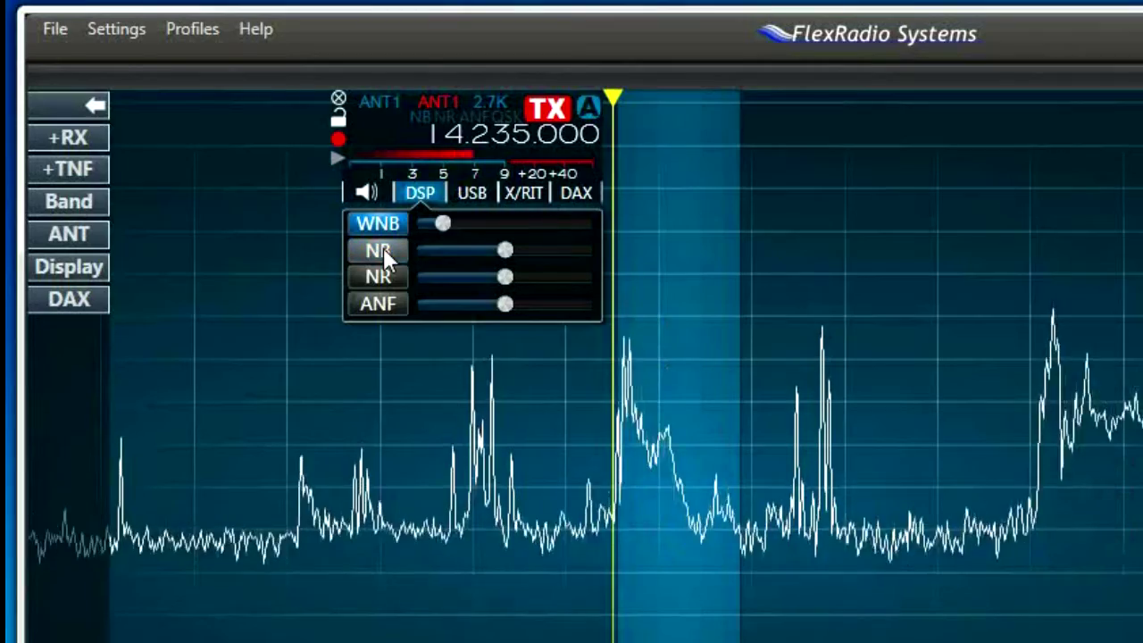
# Set the WNB level to 26, lower the NB level, and toggle the wideband noise blanker to compare its effect.
pyautogui.click(388, 229)
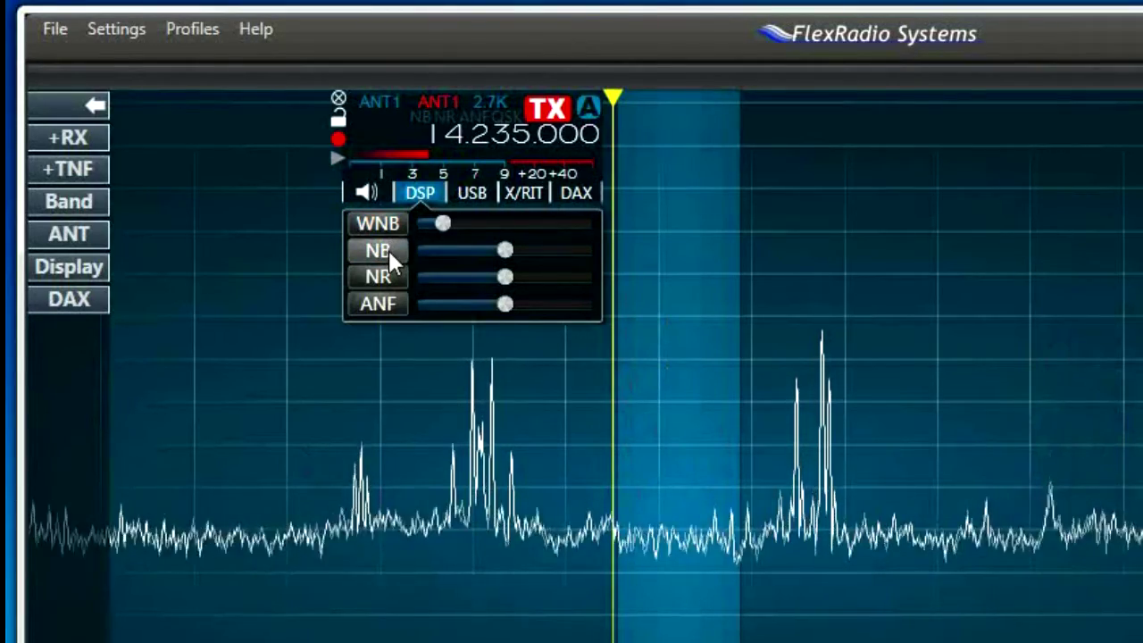
pyautogui.moveTo(505, 251); pyautogui.dragTo(473, 224)
pyautogui.moveTo(516, 256); pyautogui.dragTo(466, 224)
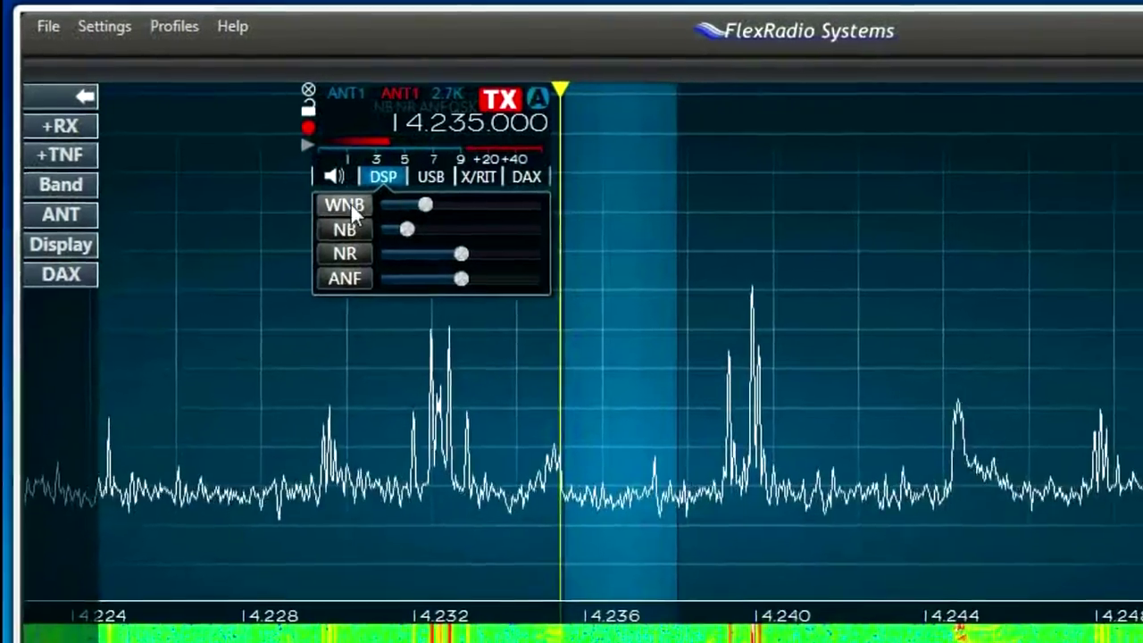
pyautogui.click(384, 221)
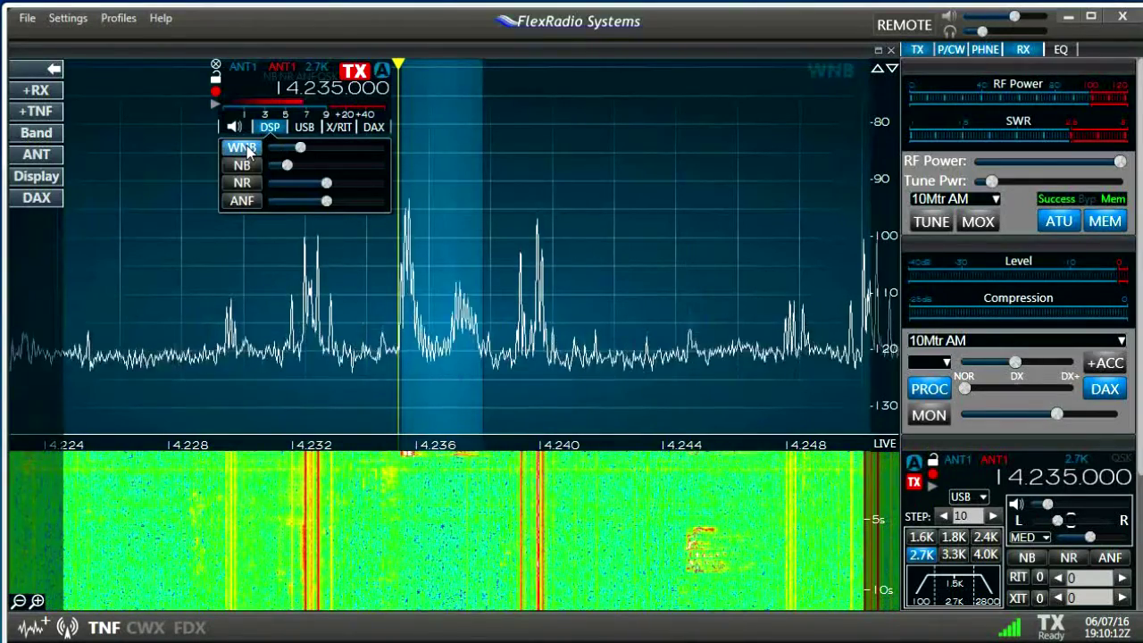
pyautogui.click(243, 148)
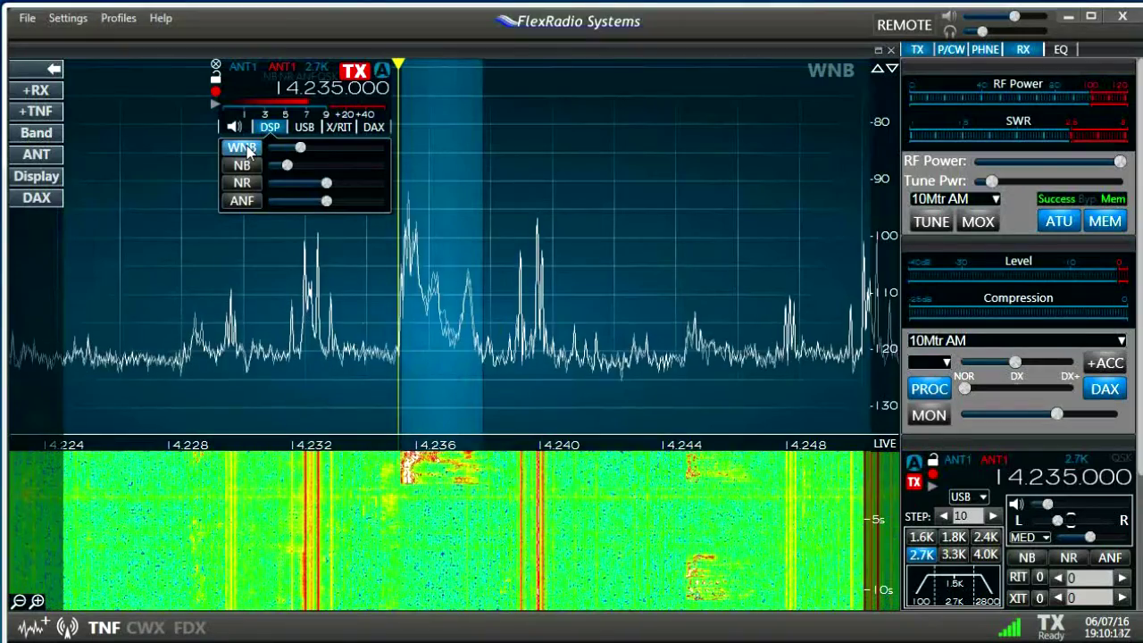
# Lower the WNB level to 23 and switch from the wideband noise blanker to the NB noise blanker.
pyautogui.moveTo(301, 154)
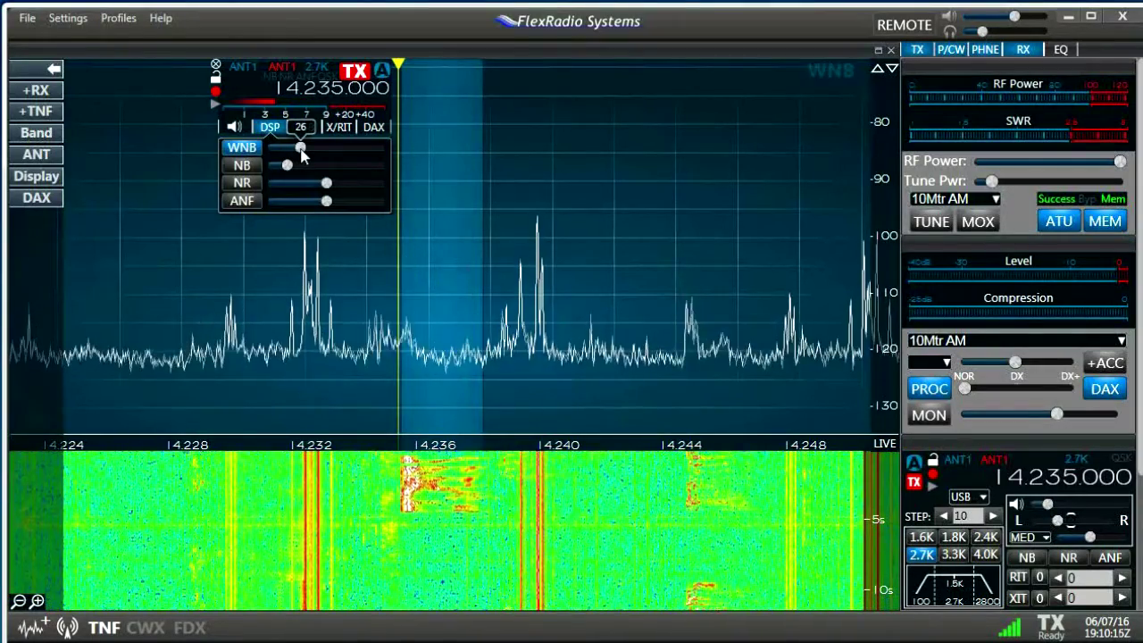
pyautogui.moveTo(300, 154); pyautogui.dragTo(300, 157)
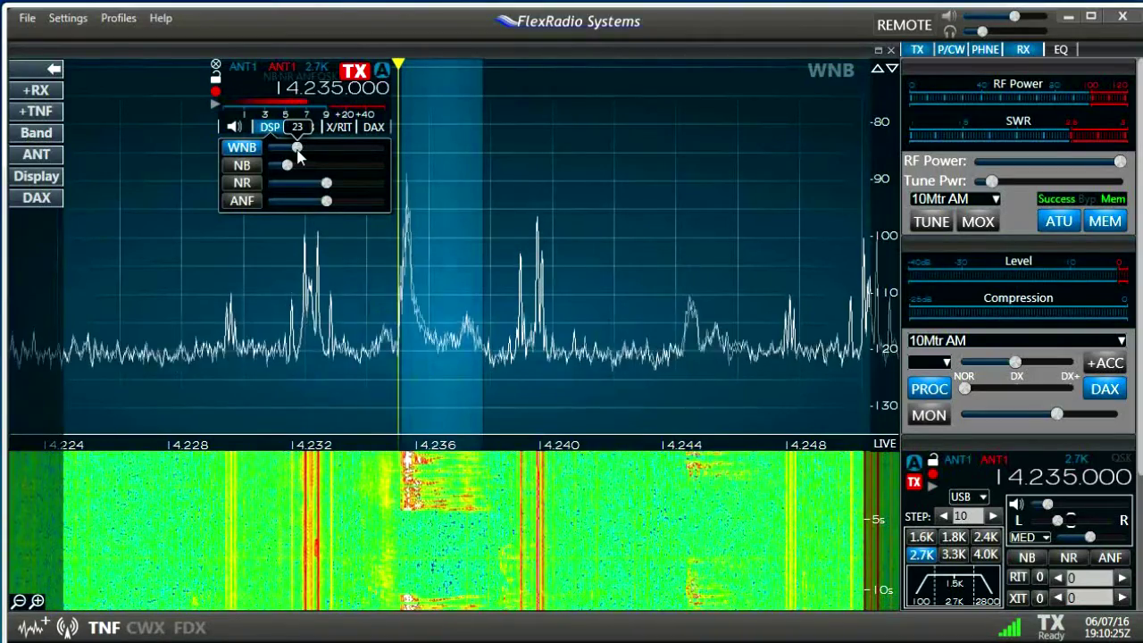
pyautogui.click(243, 165)
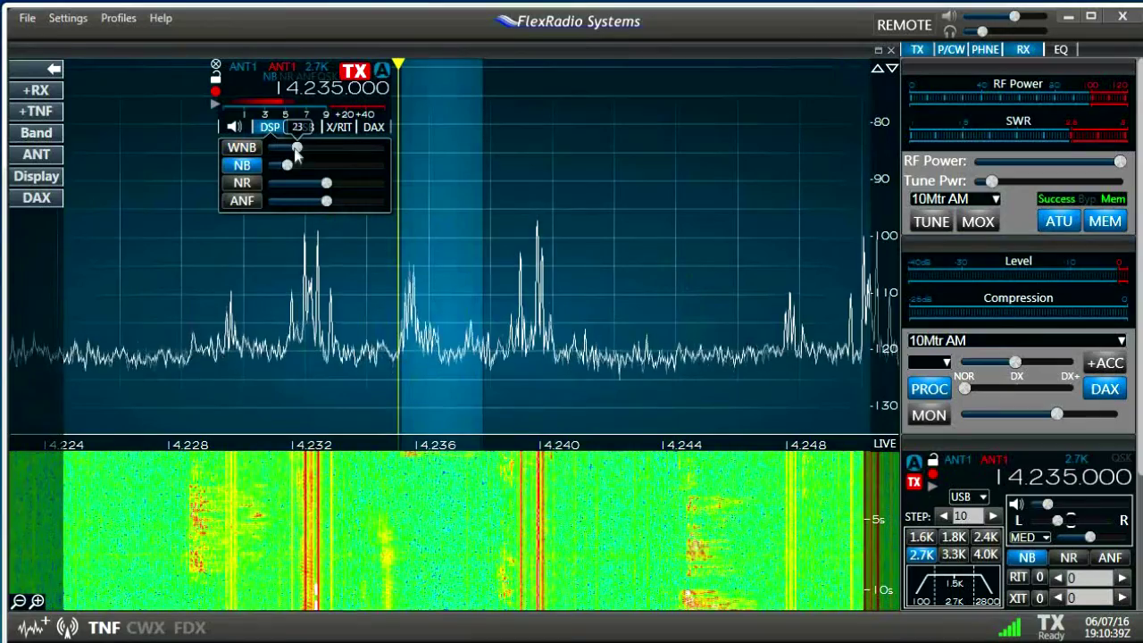
pyautogui.moveTo(290, 171)
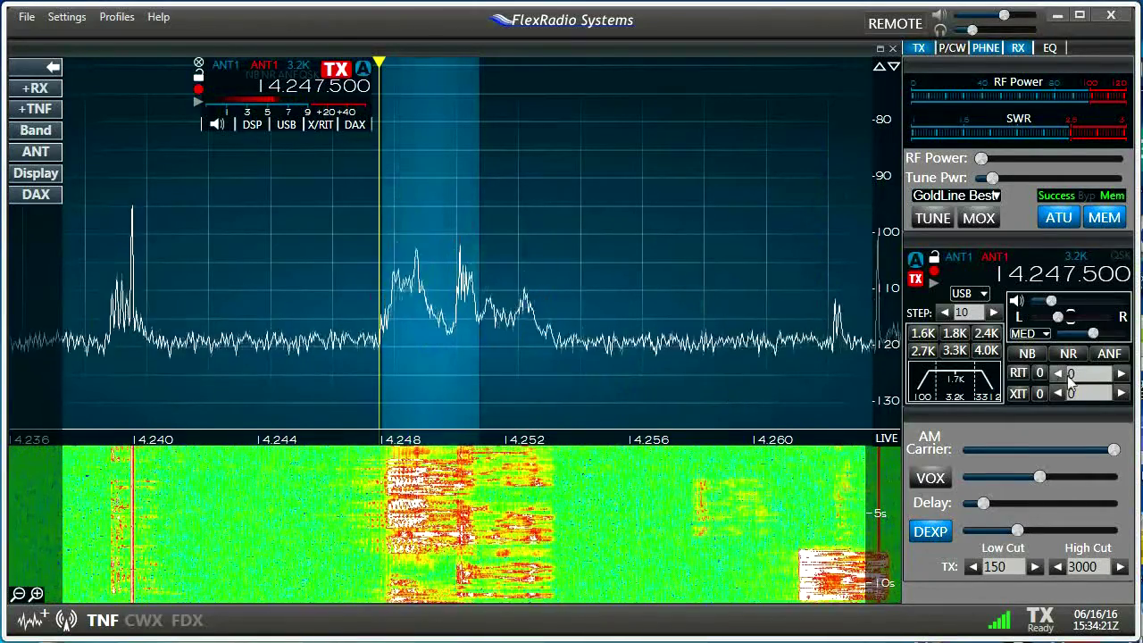
# Turn on noise reduction (NR), check its level in the receiver's DSP settings, and close those settings.
pyautogui.click(1067, 355)
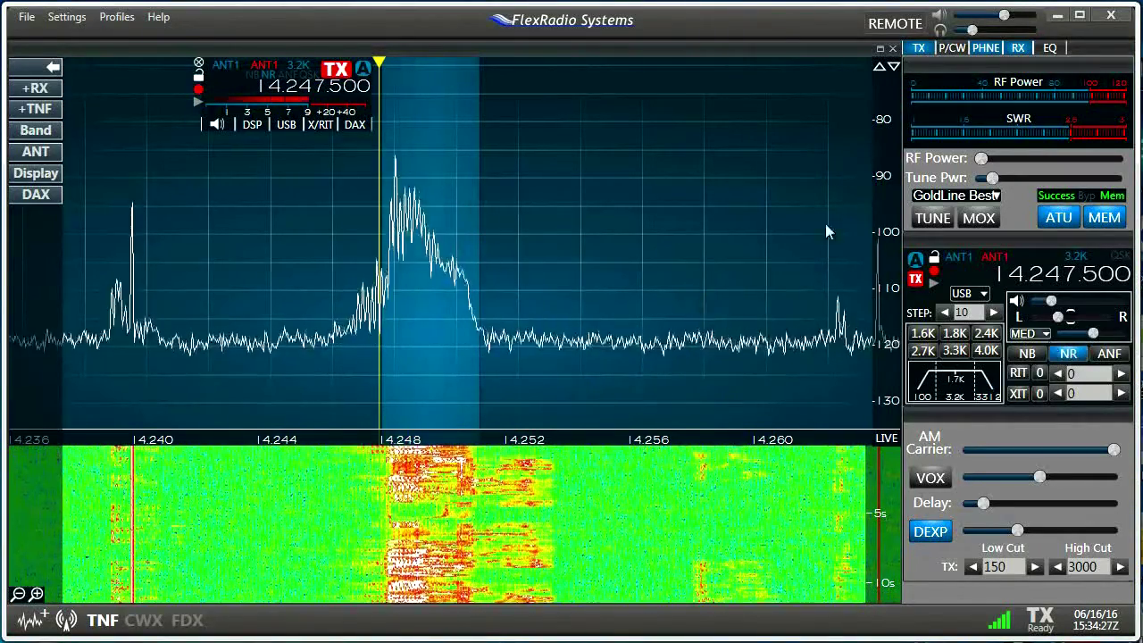
pyautogui.click(253, 124)
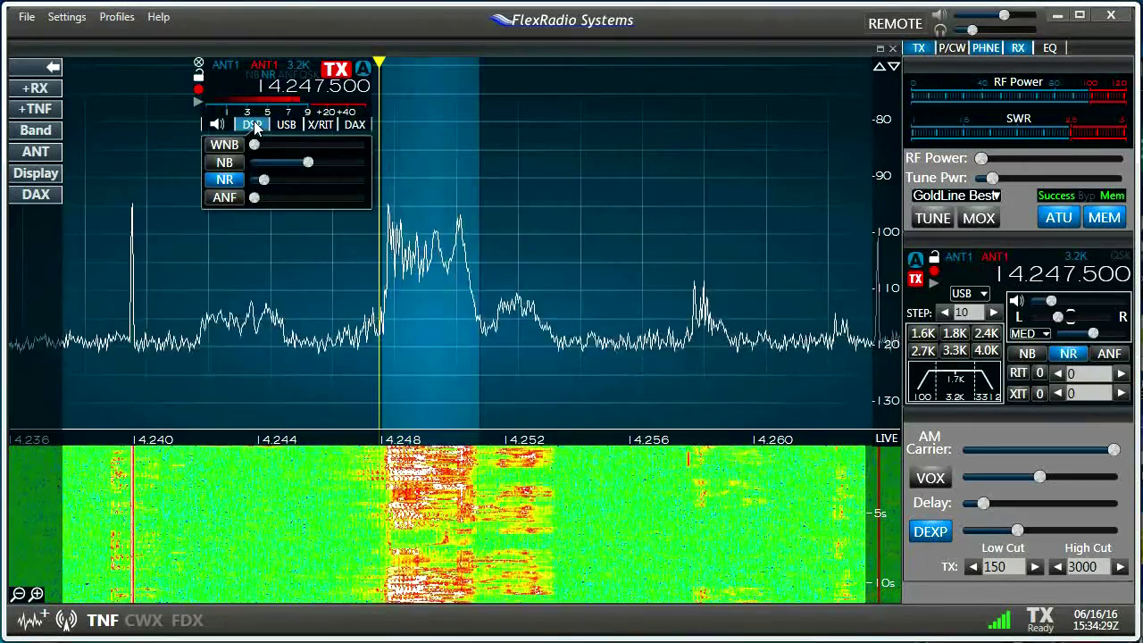
pyautogui.moveTo(265, 180)
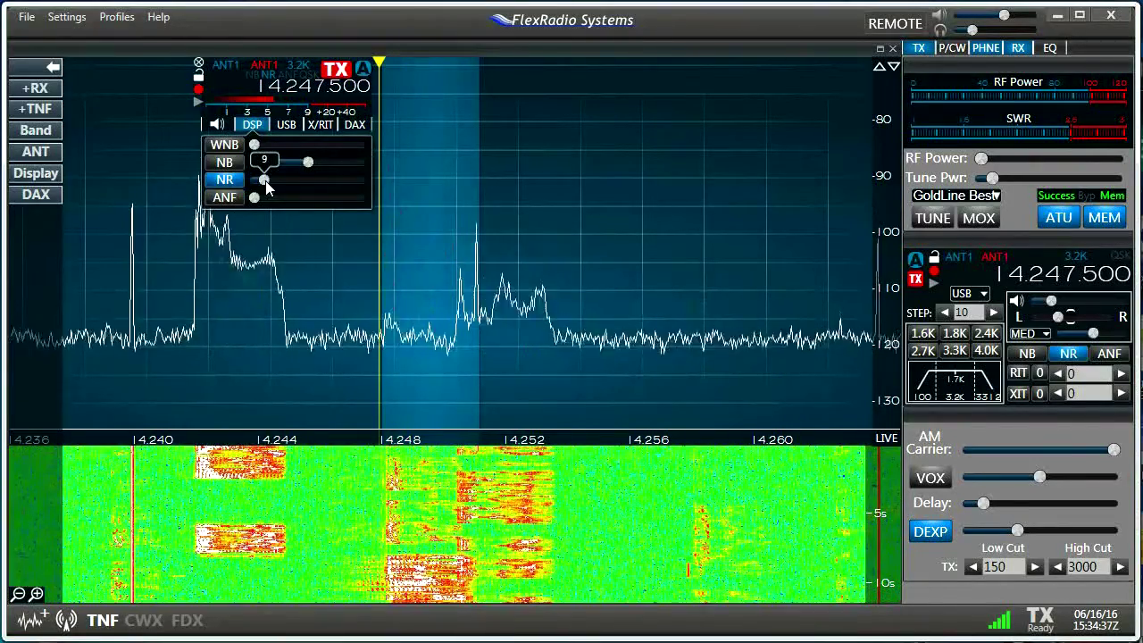
pyautogui.click(258, 124)
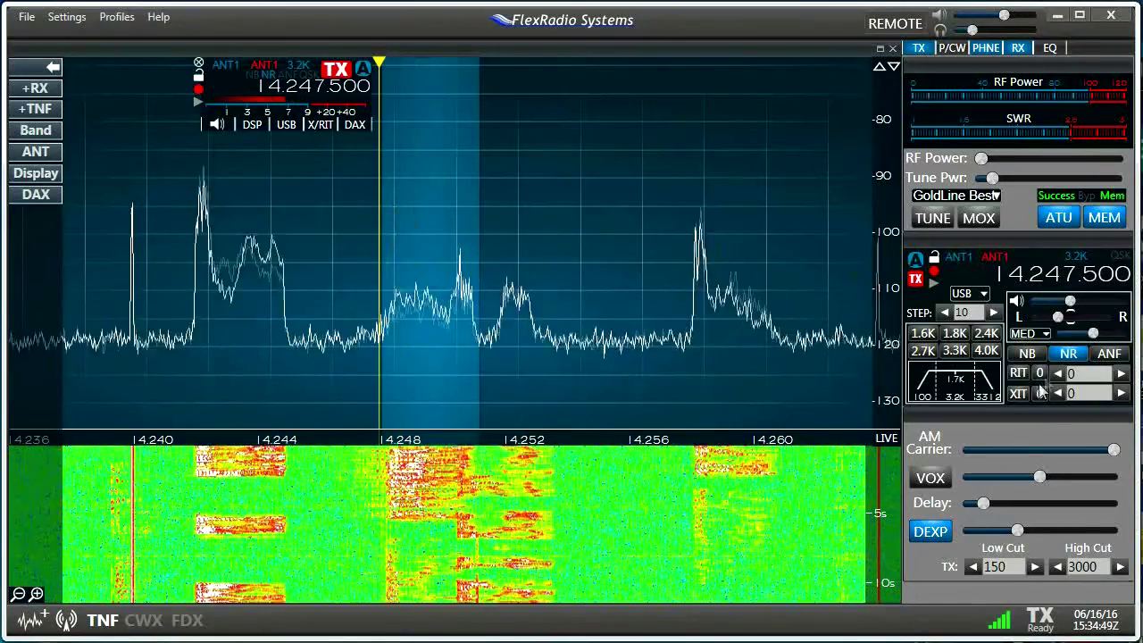
# Switch noise reduction off and on repeatedly to compare the received signal, finishing with it off.
pyautogui.click(1062, 355)
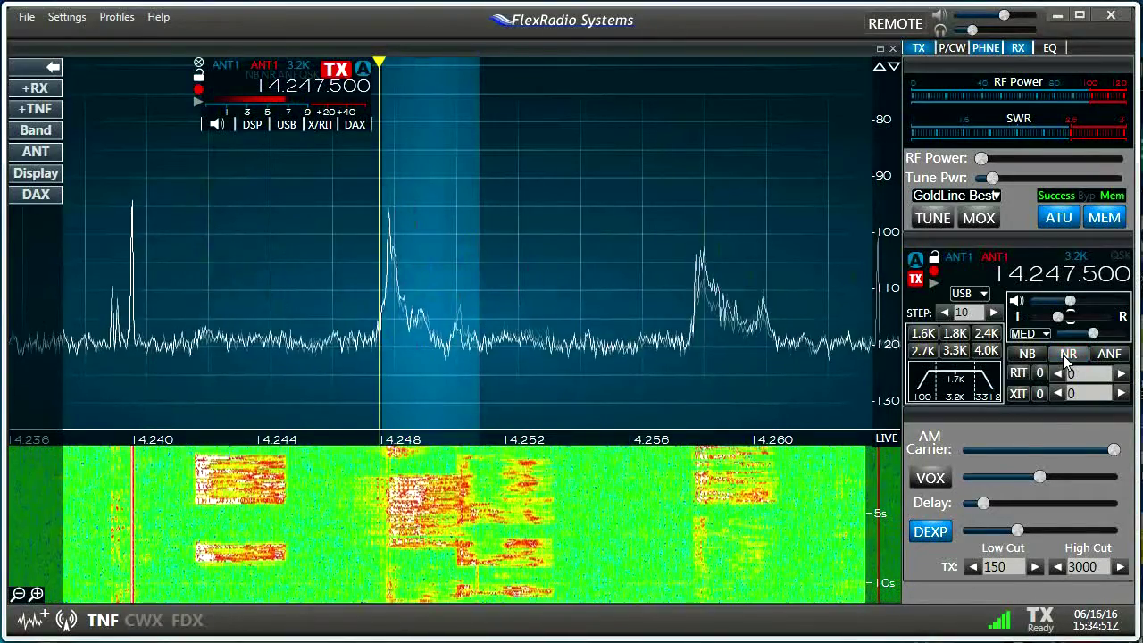
pyautogui.click(1062, 354)
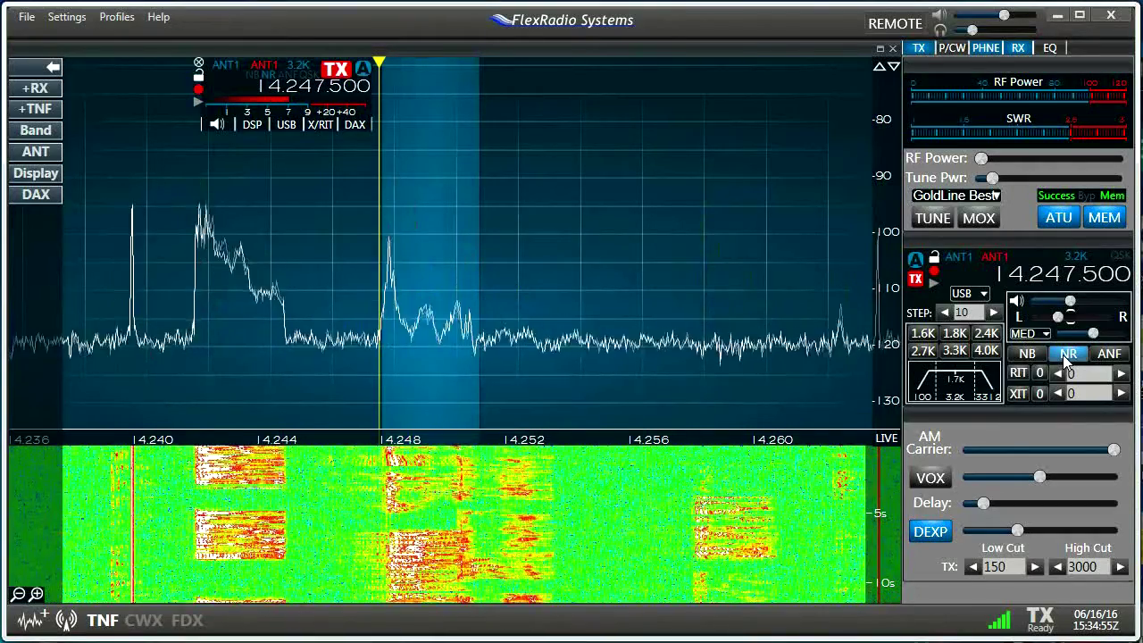
pyautogui.click(1063, 354)
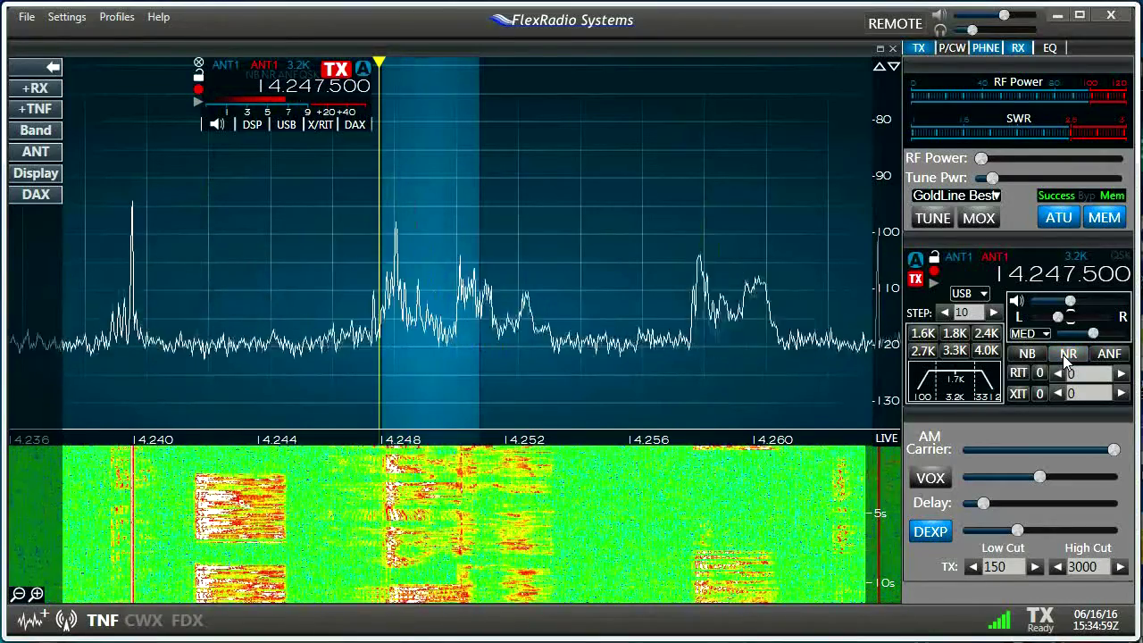
pyautogui.click(1063, 354)
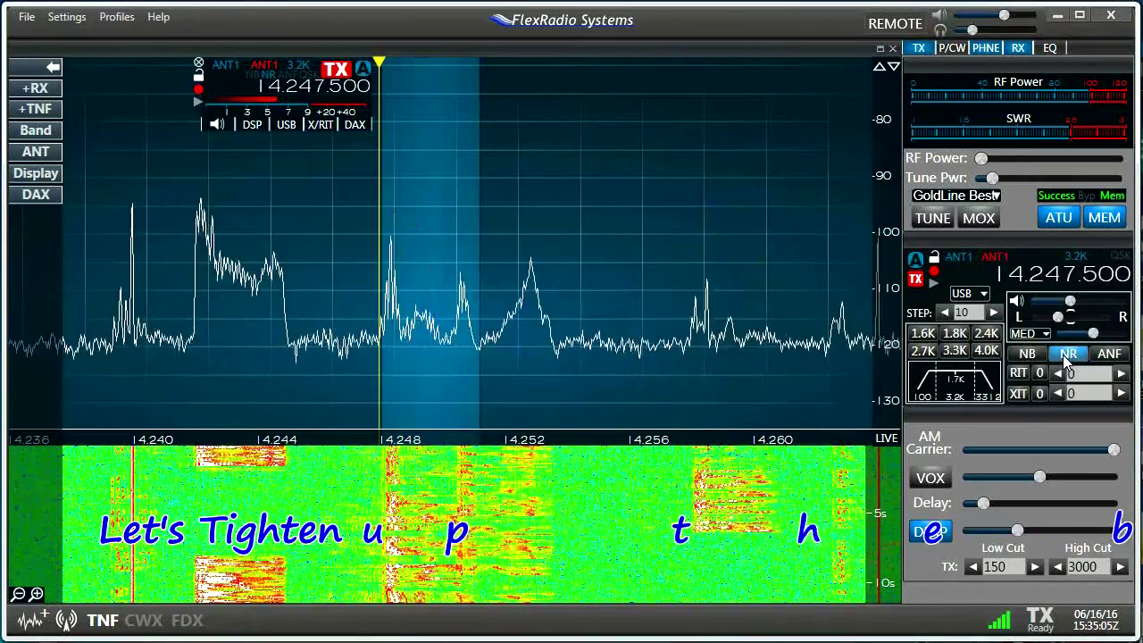
pyautogui.click(1062, 355)
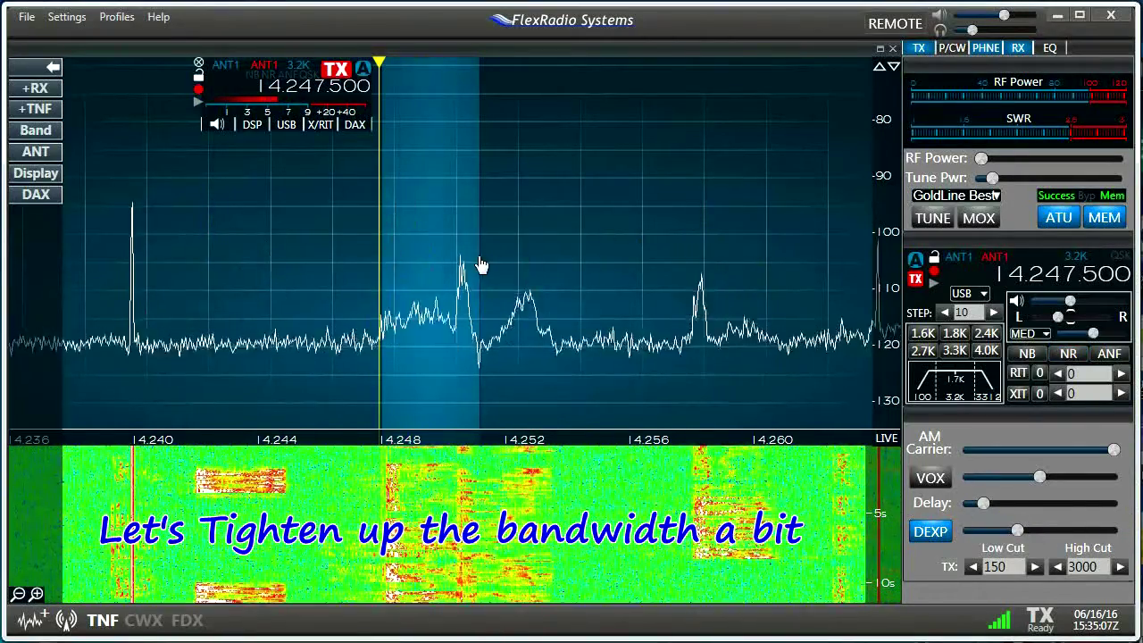
# Narrow the receive filter to 2.7K, compare reception with noise reduction on and off, and retune the receiver lower in frequency.
pyautogui.moveTo(480, 256); pyautogui.dragTo(464, 257)
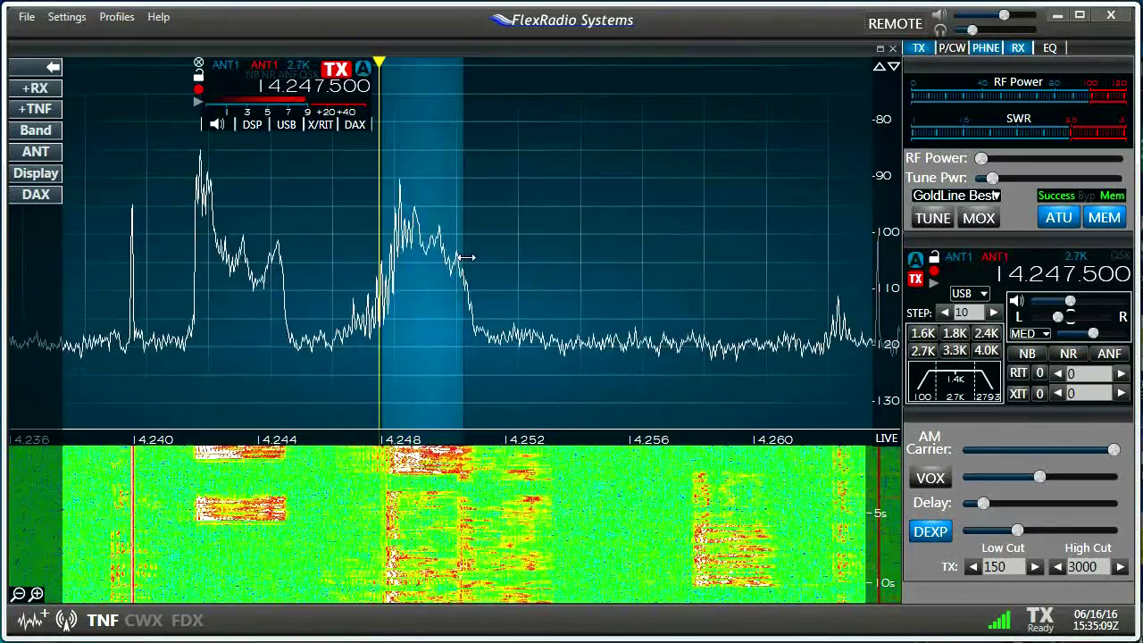
pyautogui.click(1070, 355)
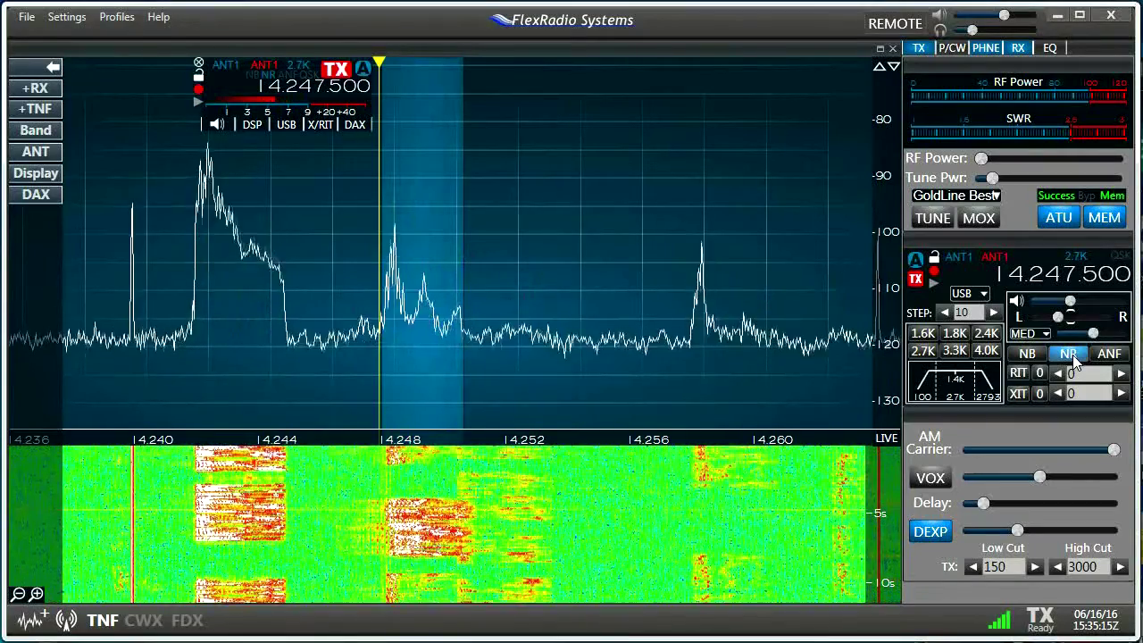
pyautogui.click(1071, 355)
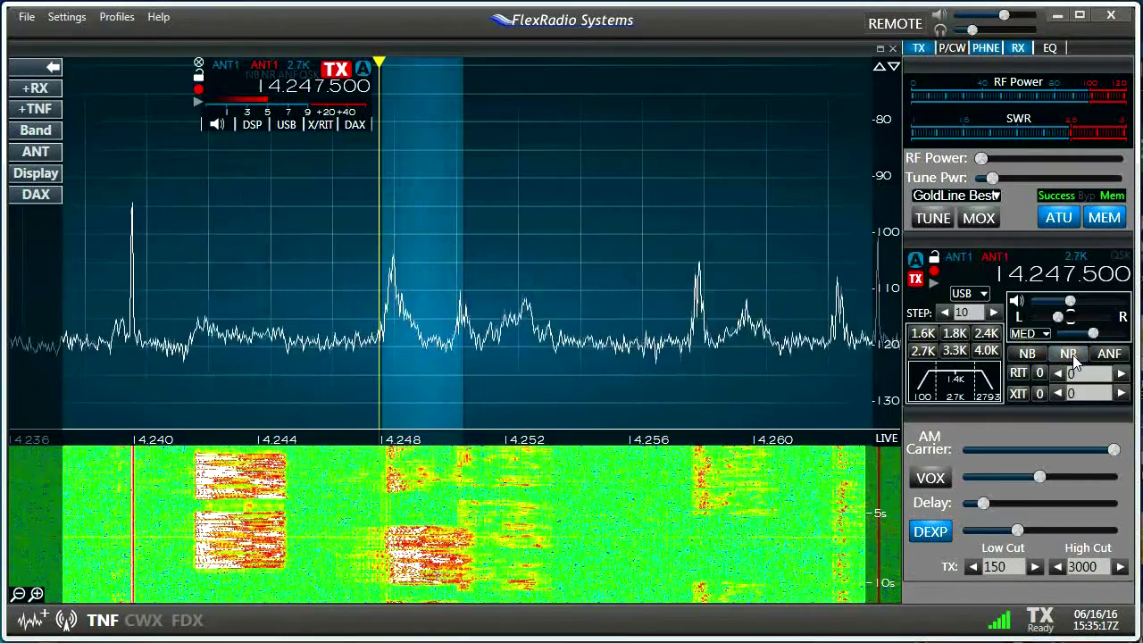
pyautogui.moveTo(431, 244); pyautogui.dragTo(242, 245)
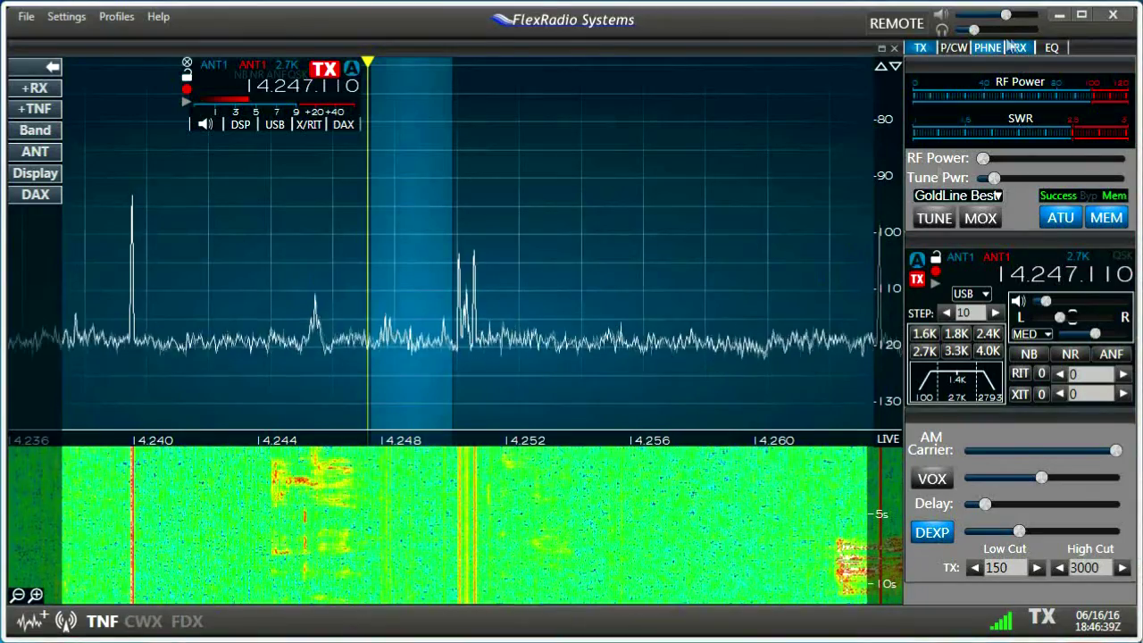
# Minimize SmartSDR and run SmartSDR_FreeDV_Waveform_Installer.exe from the desktop, allowing it past the security warning.
pyautogui.click(1057, 15)
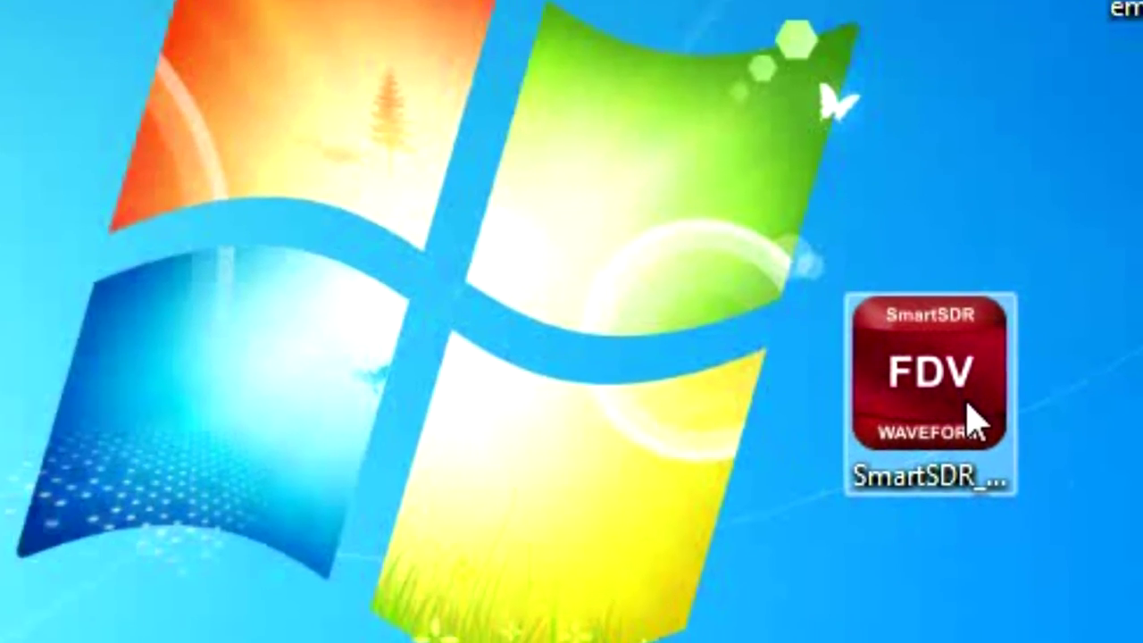
pyautogui.doubleClick(657, 362)
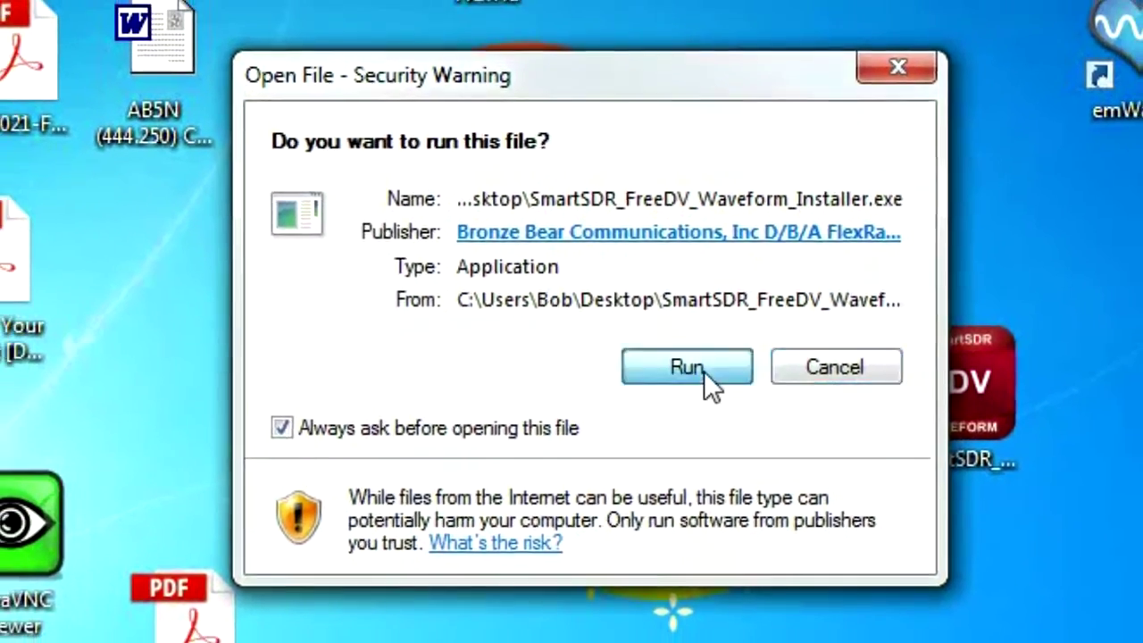
pyautogui.click(712, 375)
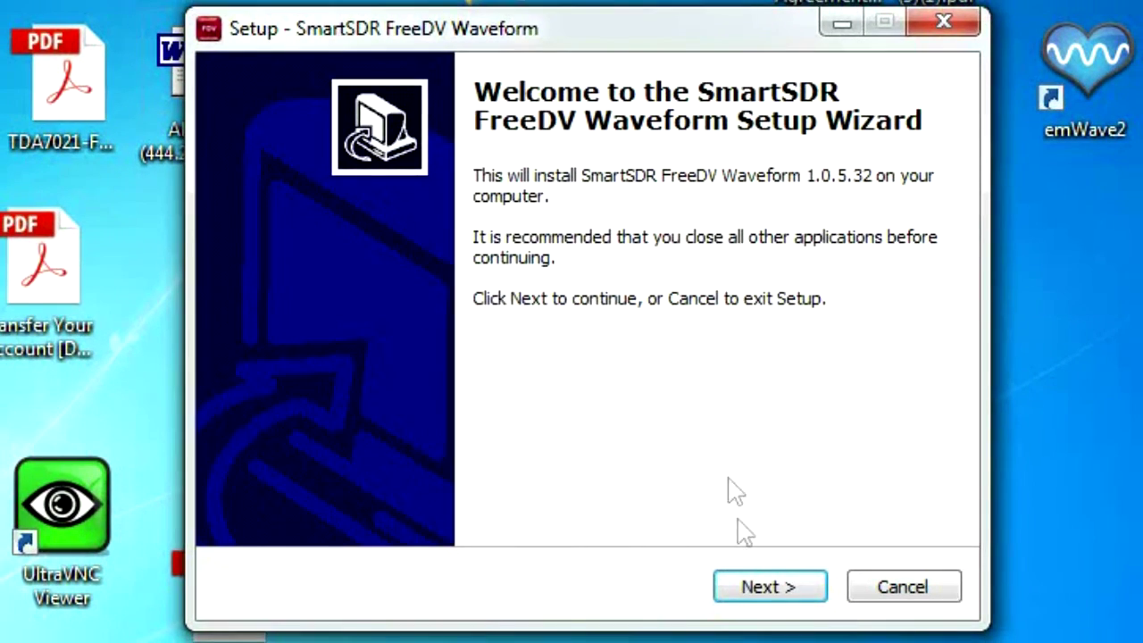
# Complete the SmartSDR FreeDV Waveform setup with a desktop icon and the option to launch it at the end.
pyautogui.click(748, 598)
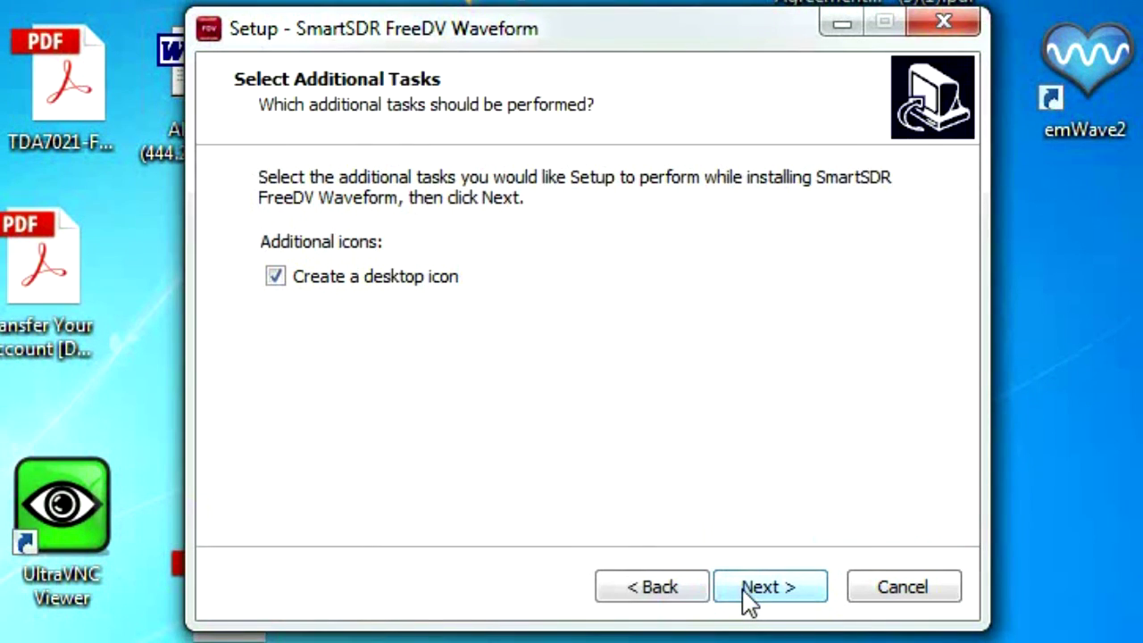
pyautogui.click(749, 598)
pyautogui.click(748, 596)
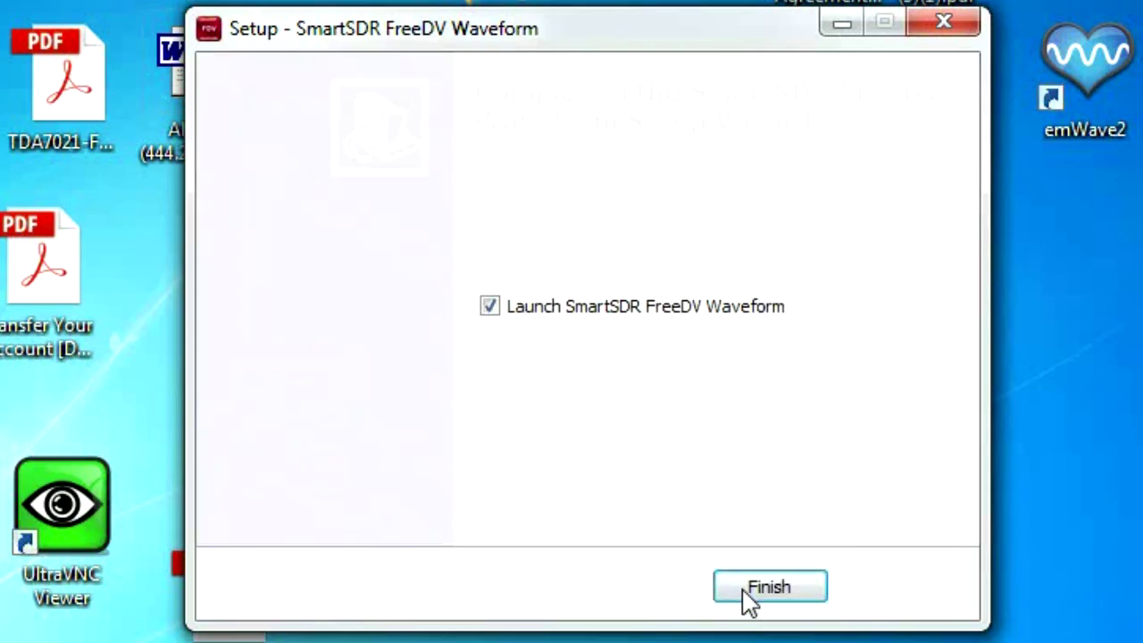
pyautogui.click(749, 597)
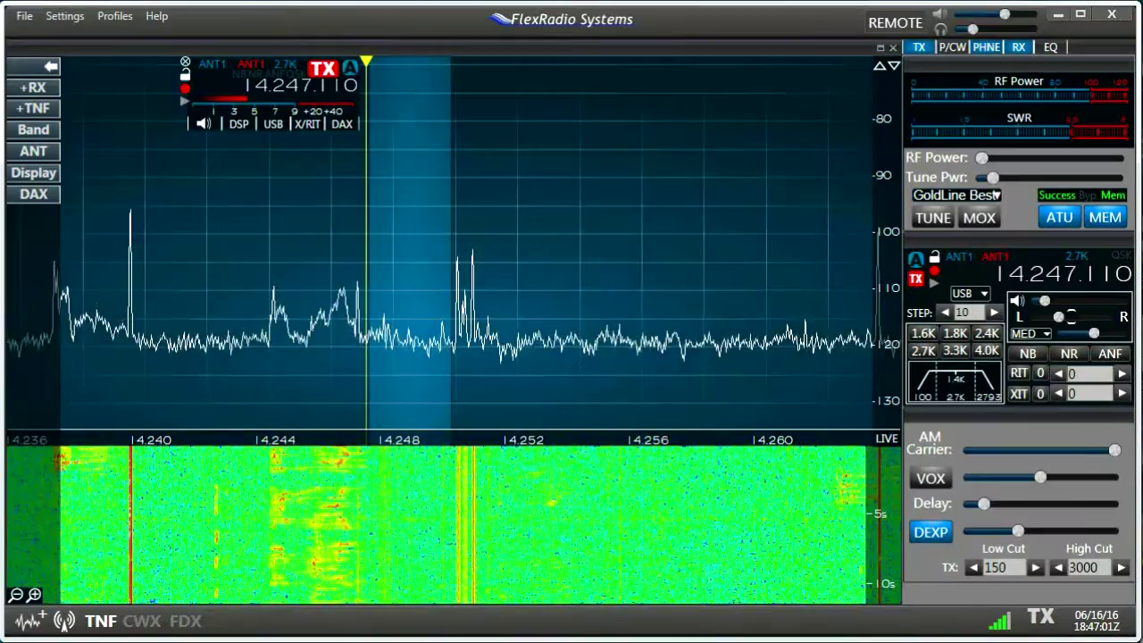
# Install FreeDV.ssdr_waveform through the Waveform Manager and set the receiver's mode to FDV.
pyautogui.click(32, 17)
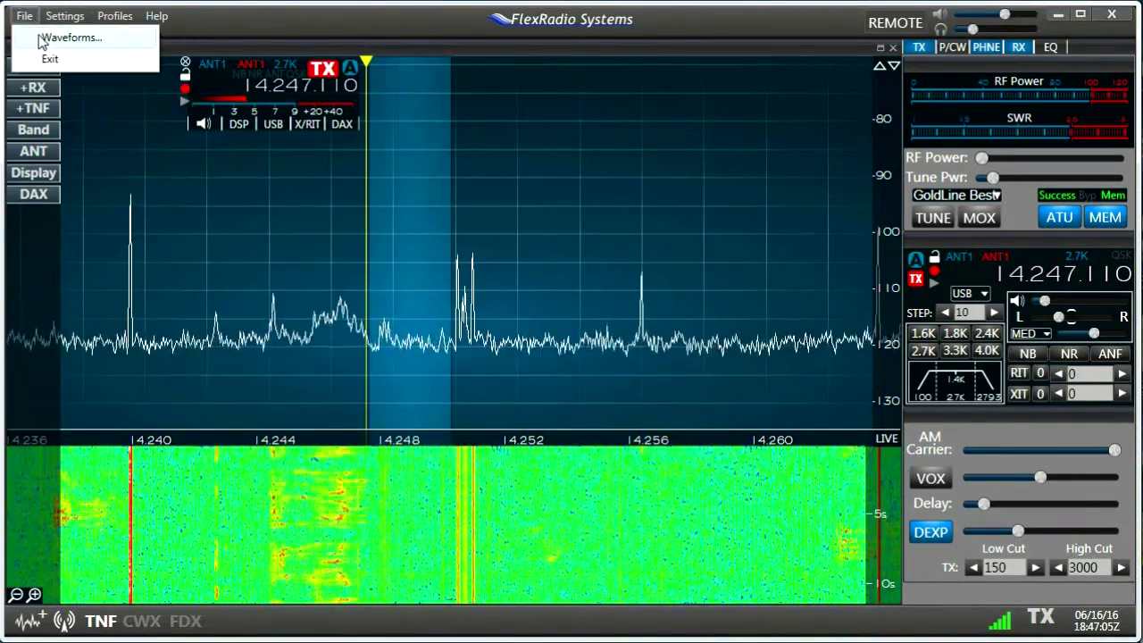
pyautogui.click(41, 39)
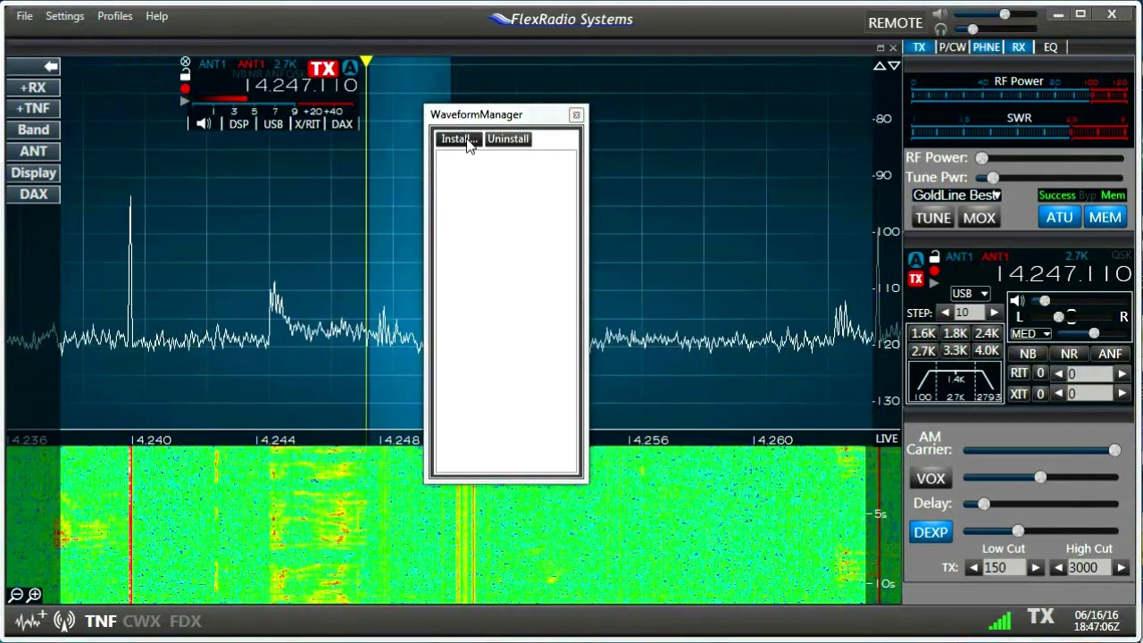
pyautogui.click(458, 139)
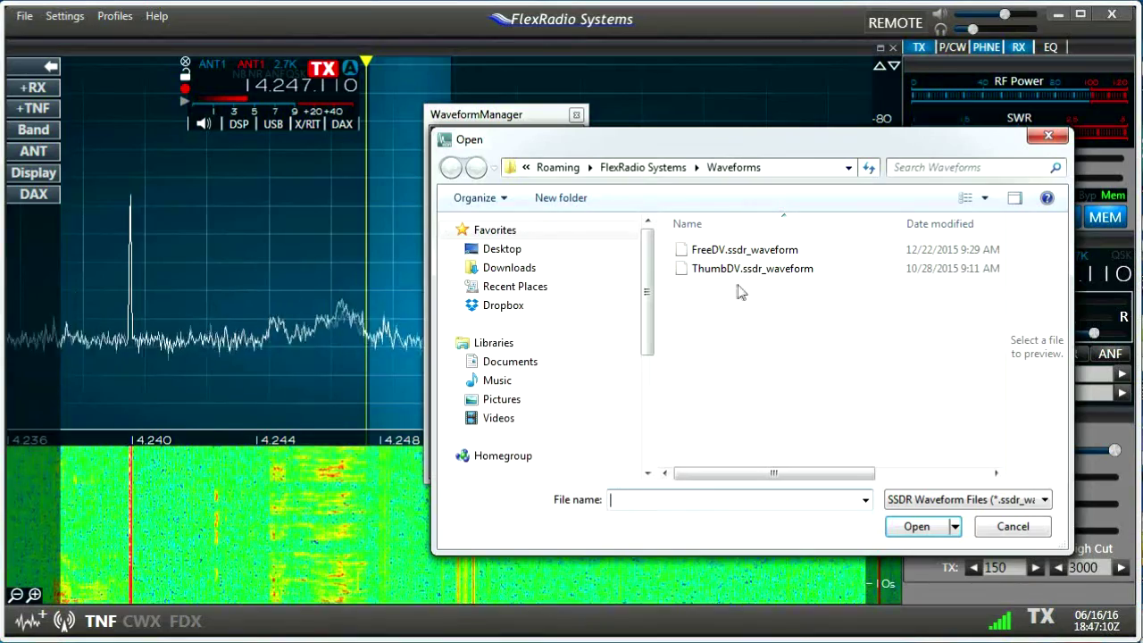
pyautogui.doubleClick(729, 252)
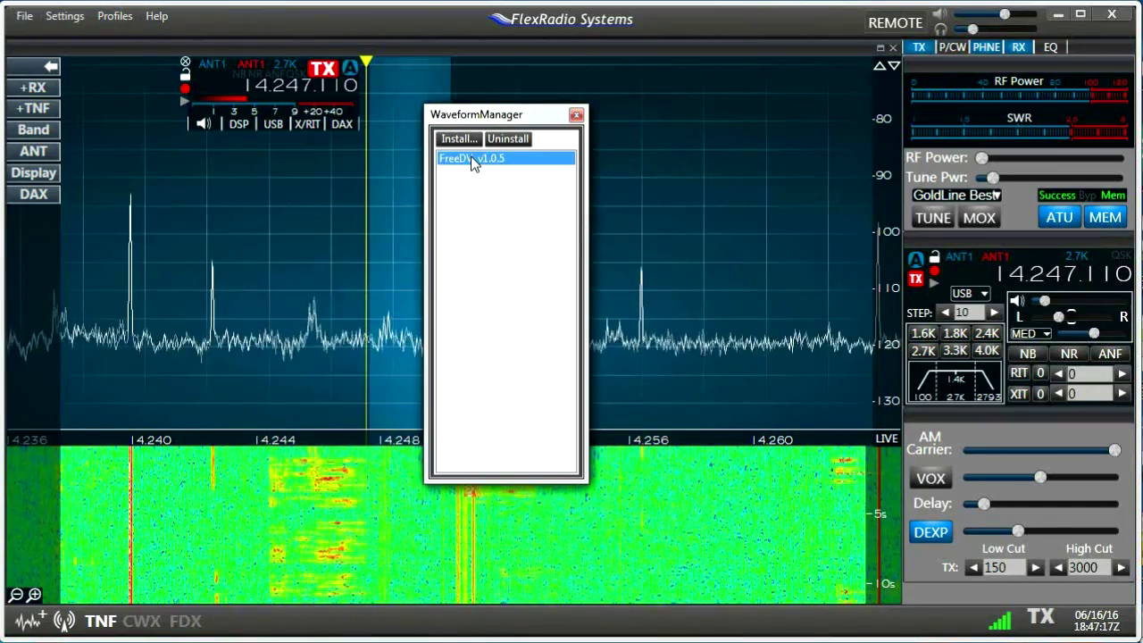
pyautogui.click(577, 114)
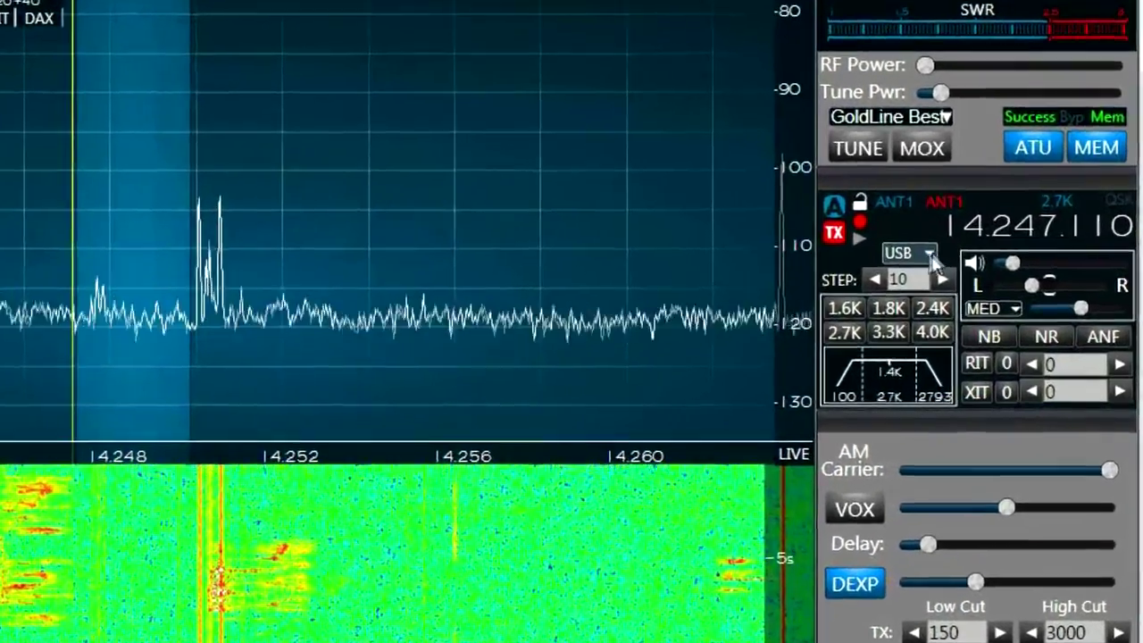
pyautogui.click(933, 256)
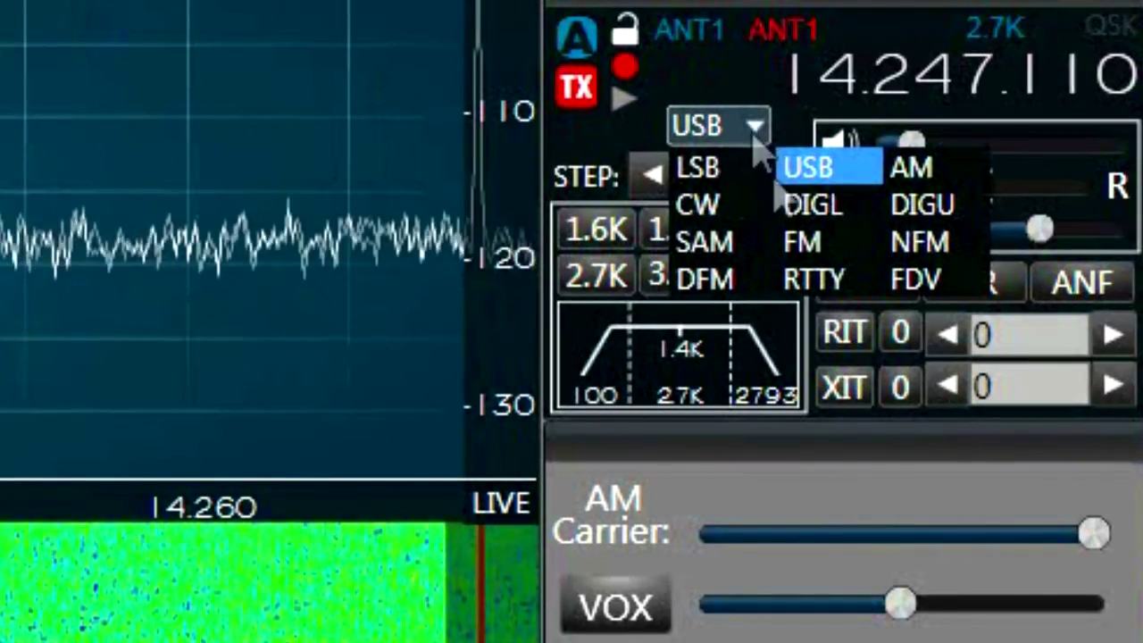
pyautogui.click(933, 286)
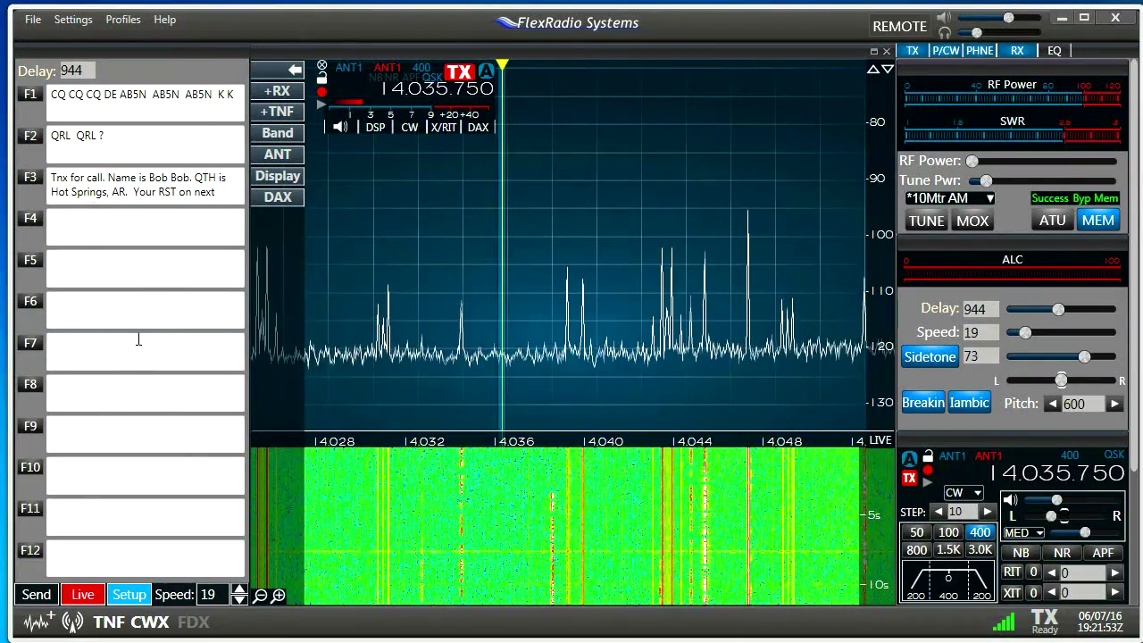
# Hide the CWX message keyer while the receiver is in CW mode.
pyautogui.click(150, 625)
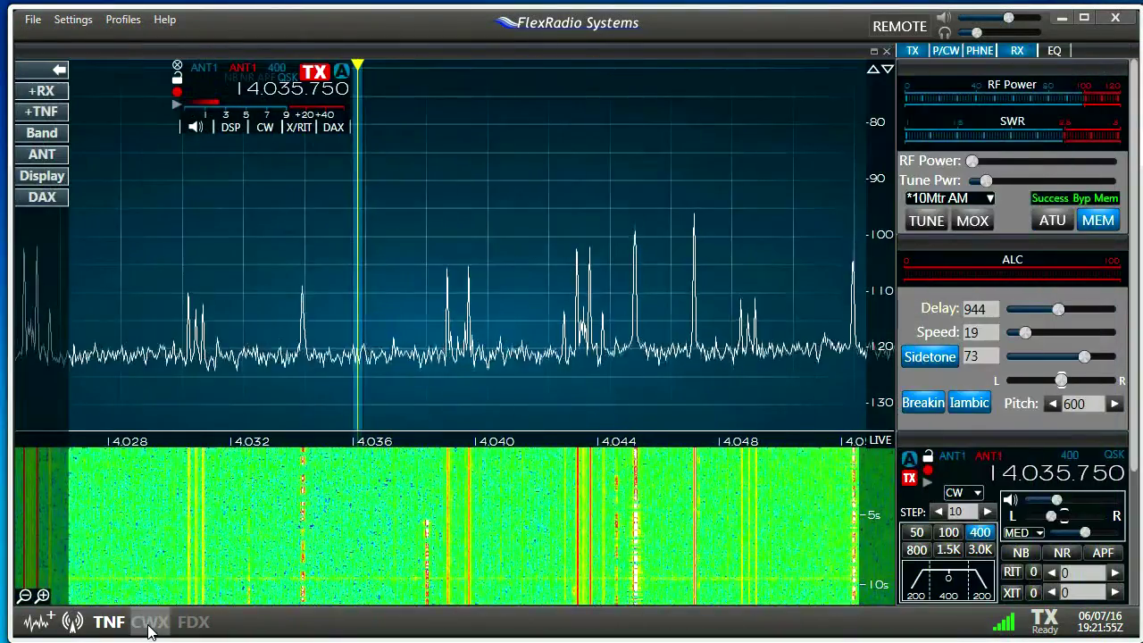
# Show the CWX keyer and transmit the stored QRL message followed by the stored CQ message.
pyautogui.click(149, 622)
pyautogui.press('F2')
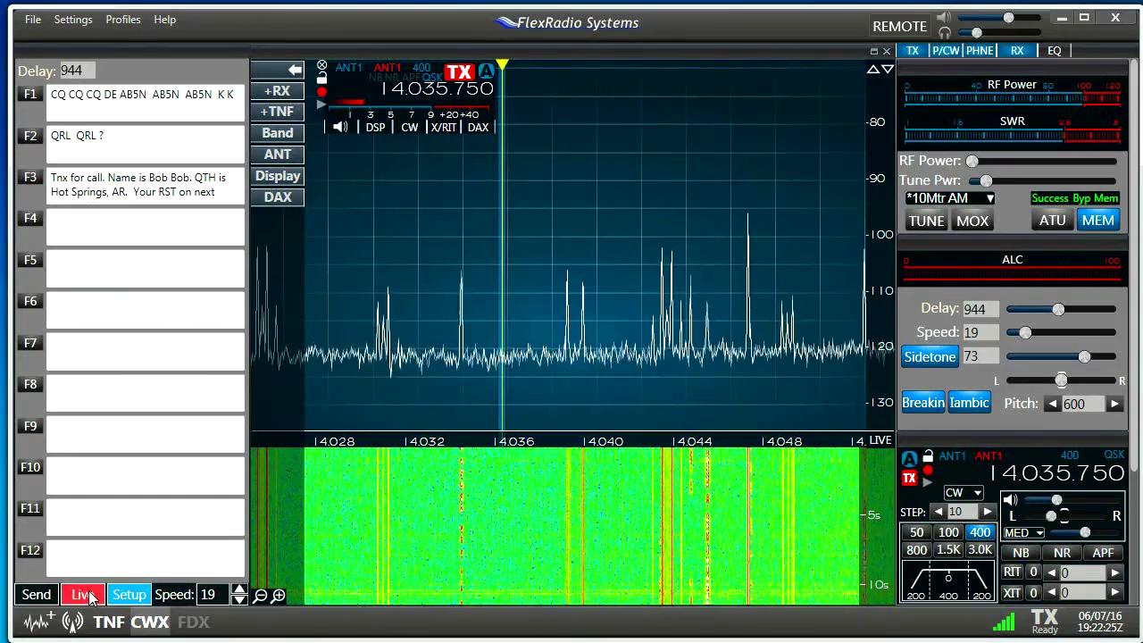
pyautogui.press('F1')
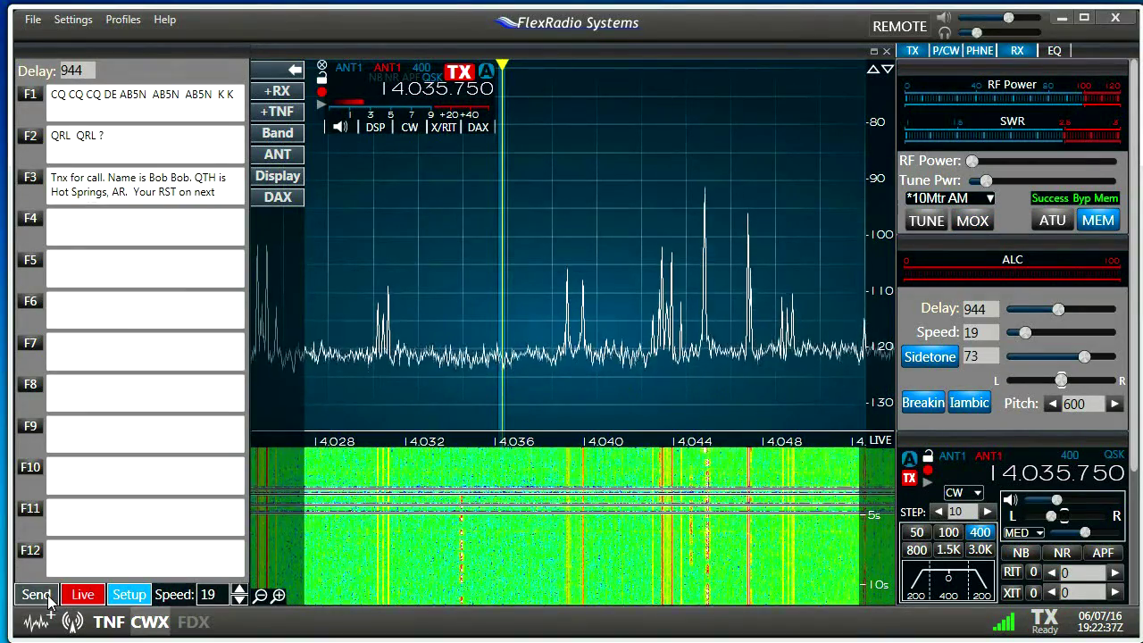
# Close the CWX message setup to return to the keyer's text view and send the typed text.
pyautogui.click(129, 594)
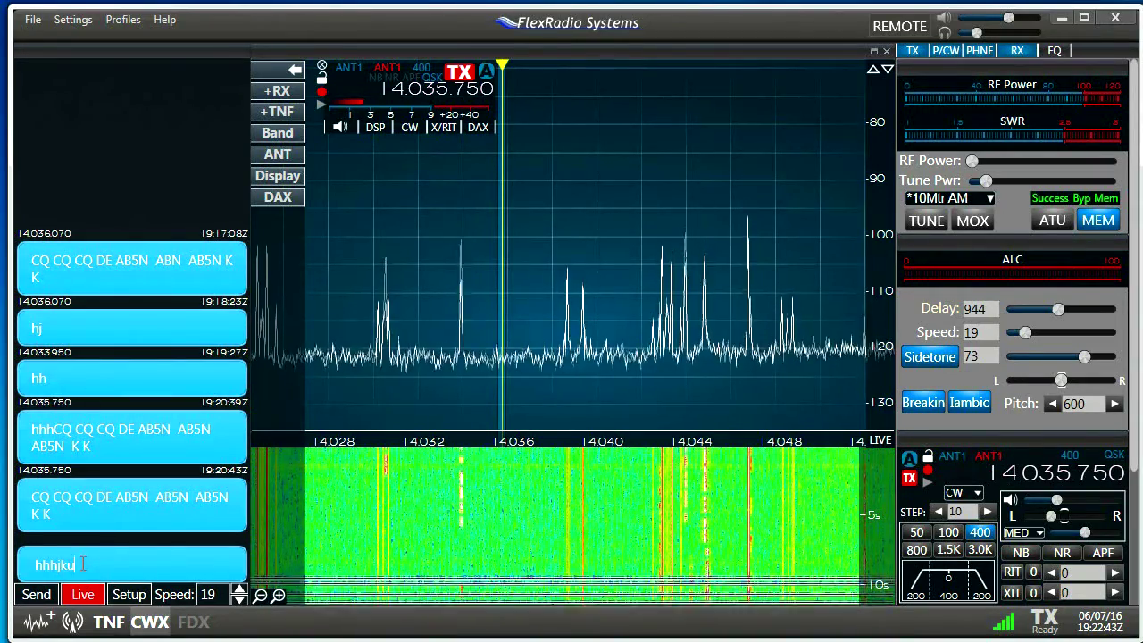
pyautogui.click(36, 599)
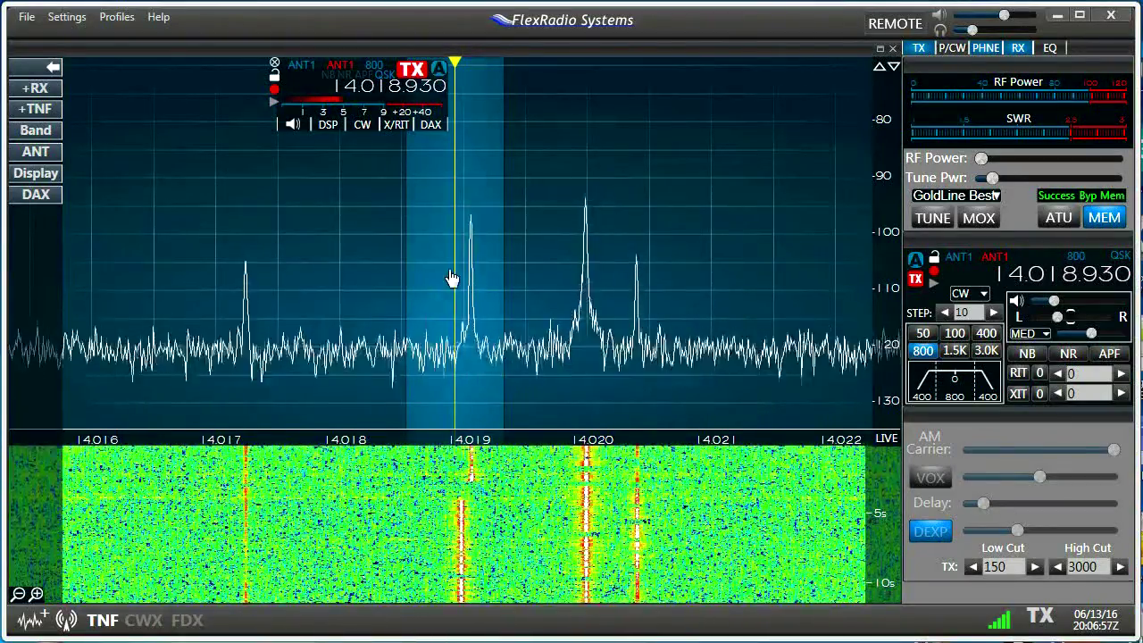
# Tune the receiver to 14.019.010 and switch the APF on, off and on again to compare the CW signal.
pyautogui.click(460, 280)
pyautogui.click(463, 280)
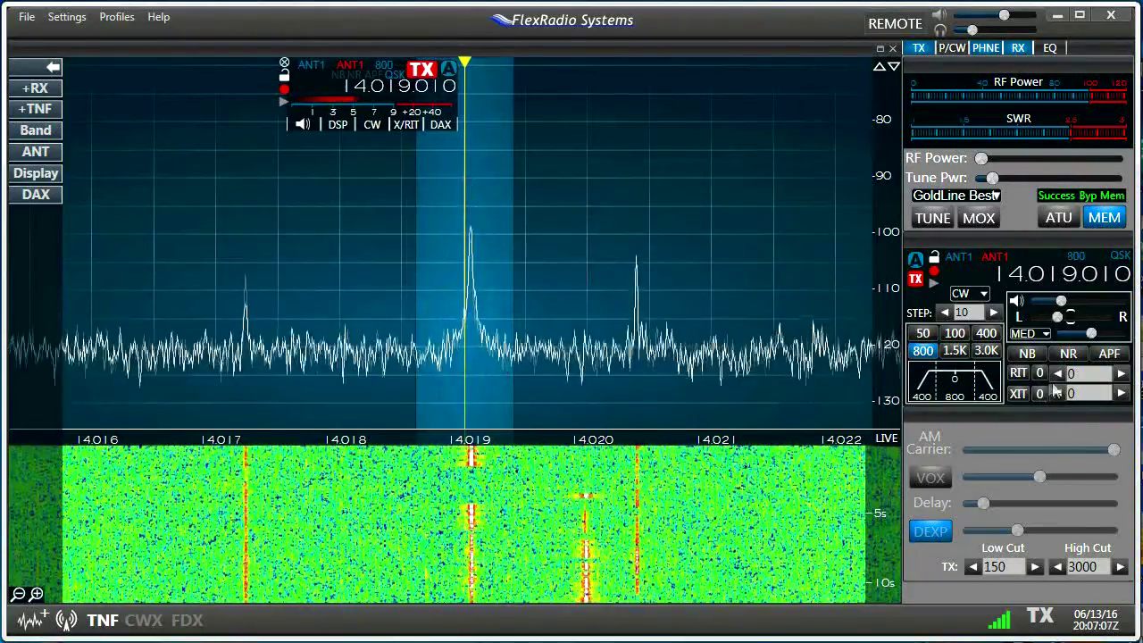
pyautogui.click(1105, 356)
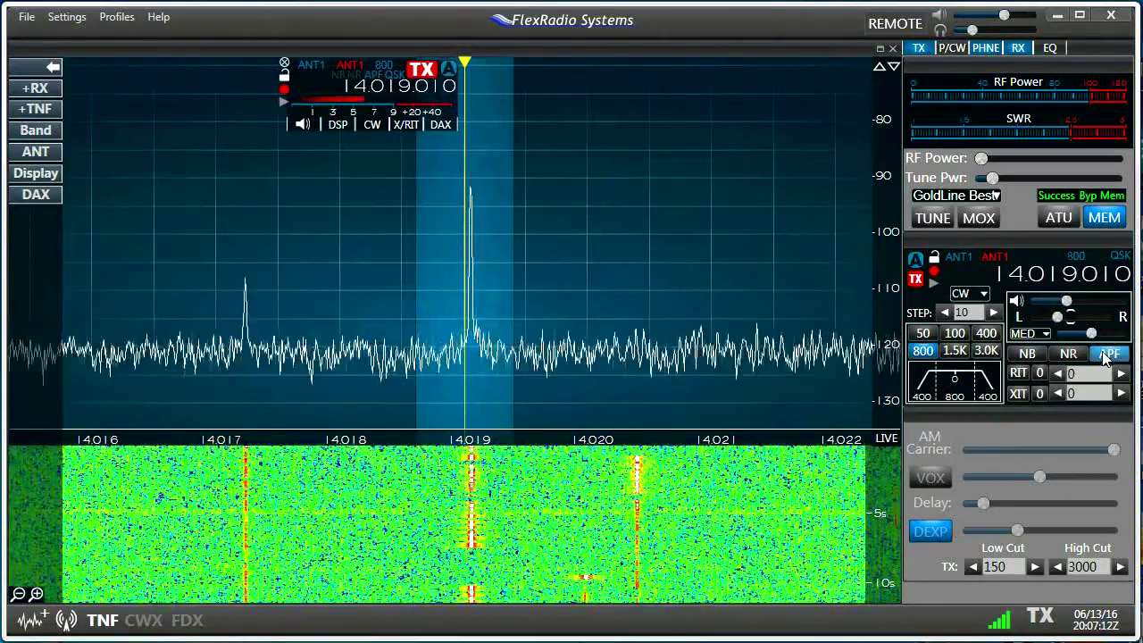
pyautogui.click(1106, 355)
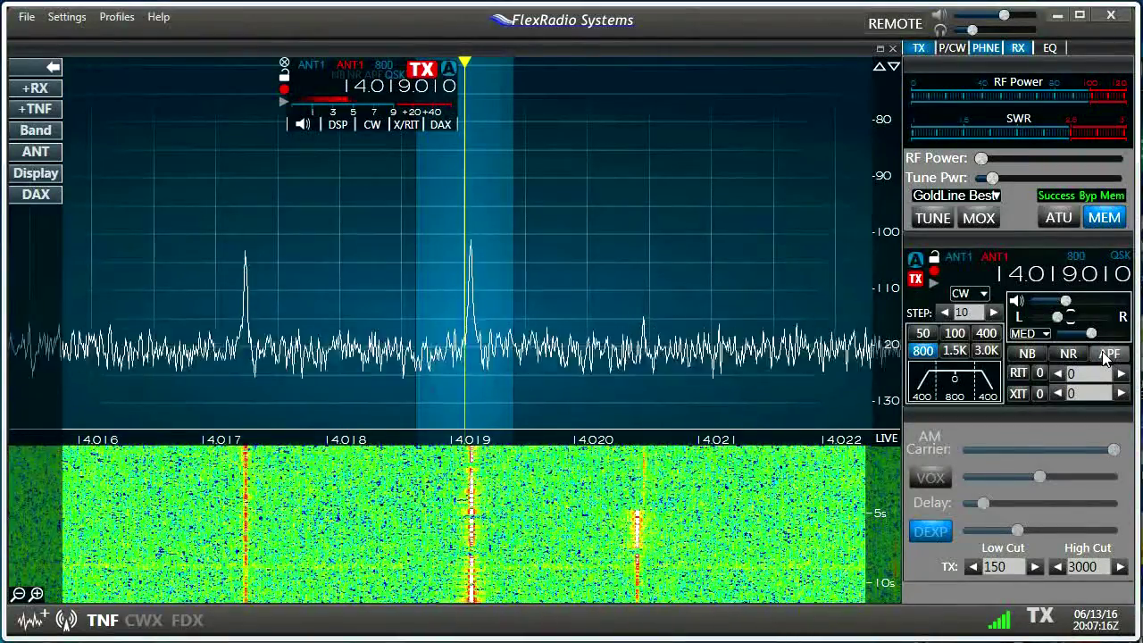
pyautogui.click(1106, 356)
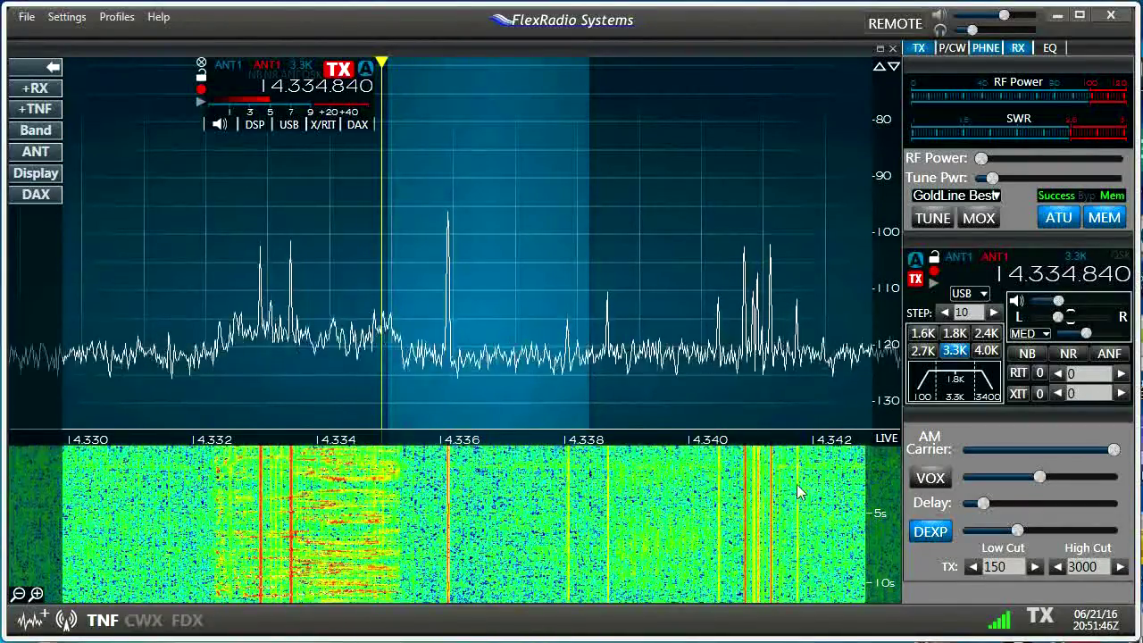
# Add a tracking notch filter on the carrier just below 14.336 inside the USB passband and narrow its width.
pyautogui.click(37, 594)
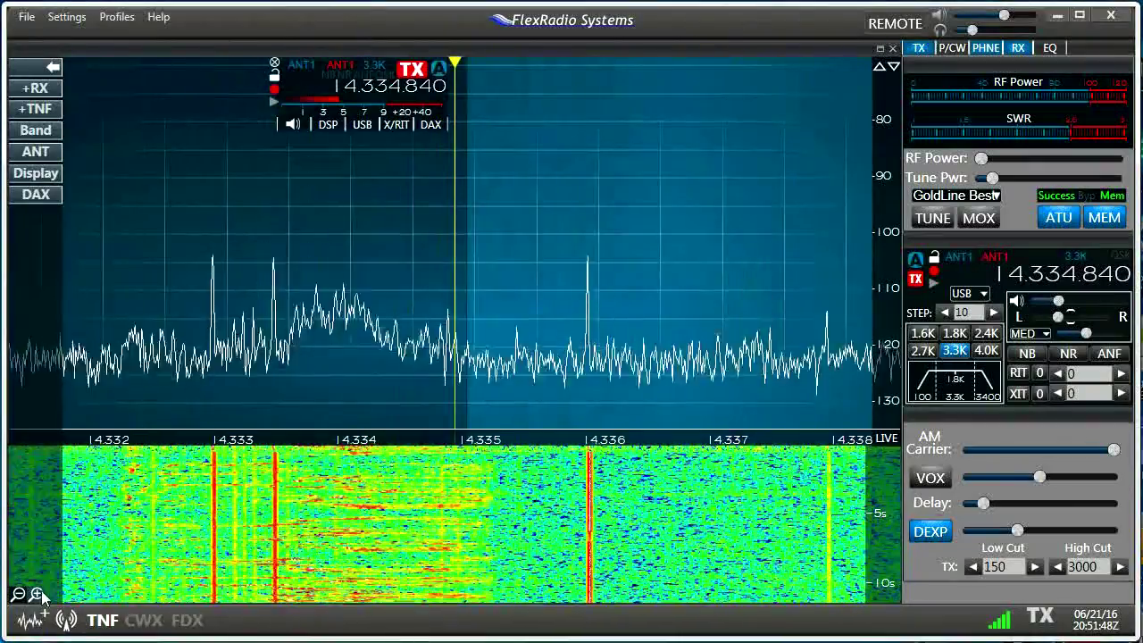
pyautogui.moveTo(363, 193); pyautogui.dragTo(203, 198)
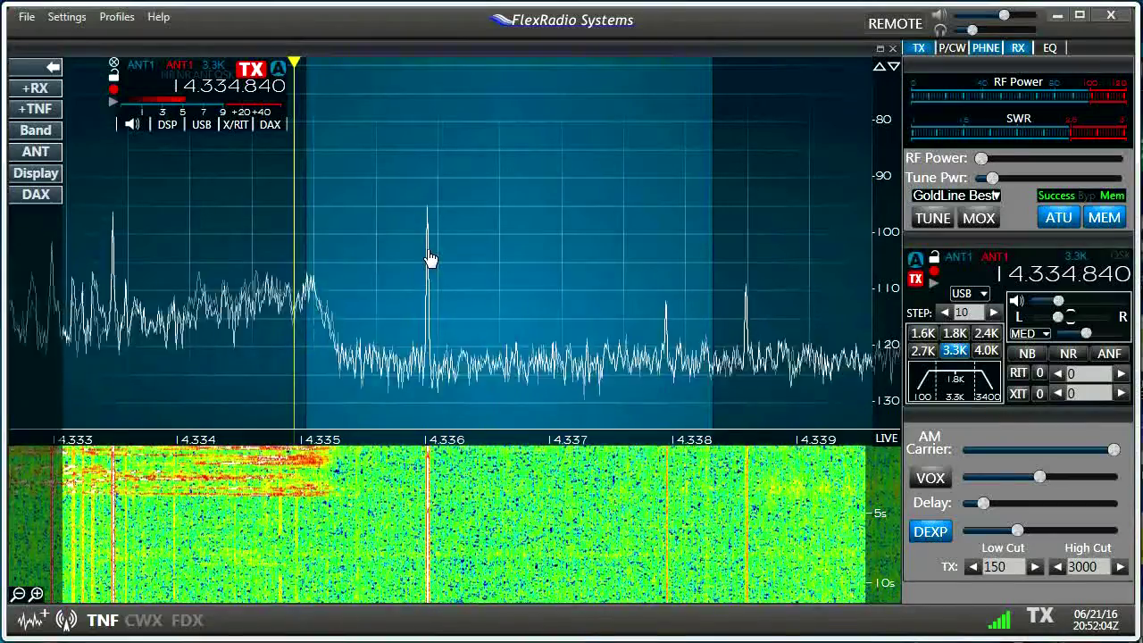
pyautogui.rightClick(429, 259)
pyautogui.click(473, 262)
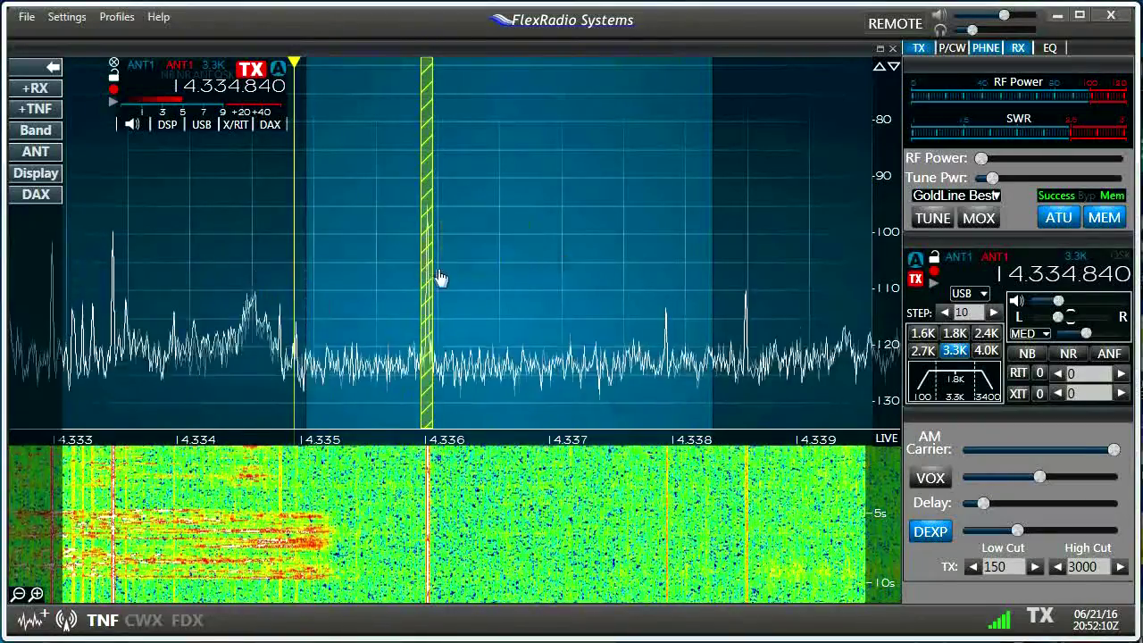
pyautogui.moveTo(427, 267)
pyautogui.mouseDown()
pyautogui.moveTo(427, 285)
pyautogui.moveTo(434, 179)
pyautogui.moveTo(430, 288)
pyautogui.mouseUp()
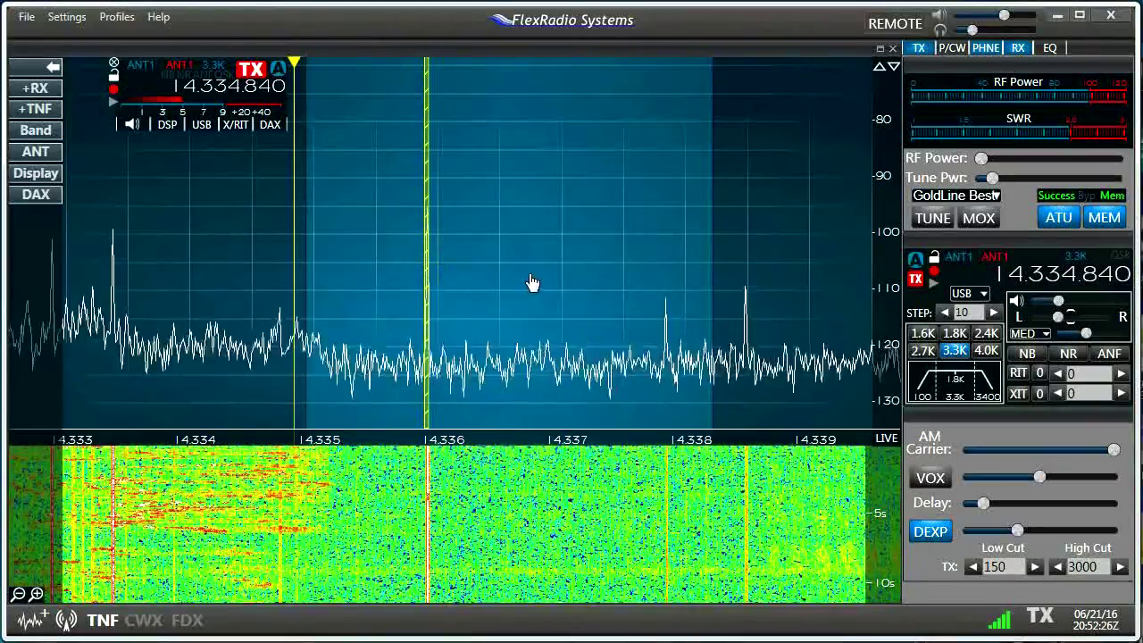
# Retune the receiver to 14.334.620, toggle the tracking notch filters to compare their effect, and adjust the notch on the carrier.
pyautogui.moveTo(365, 250); pyautogui.dragTo(336, 247)
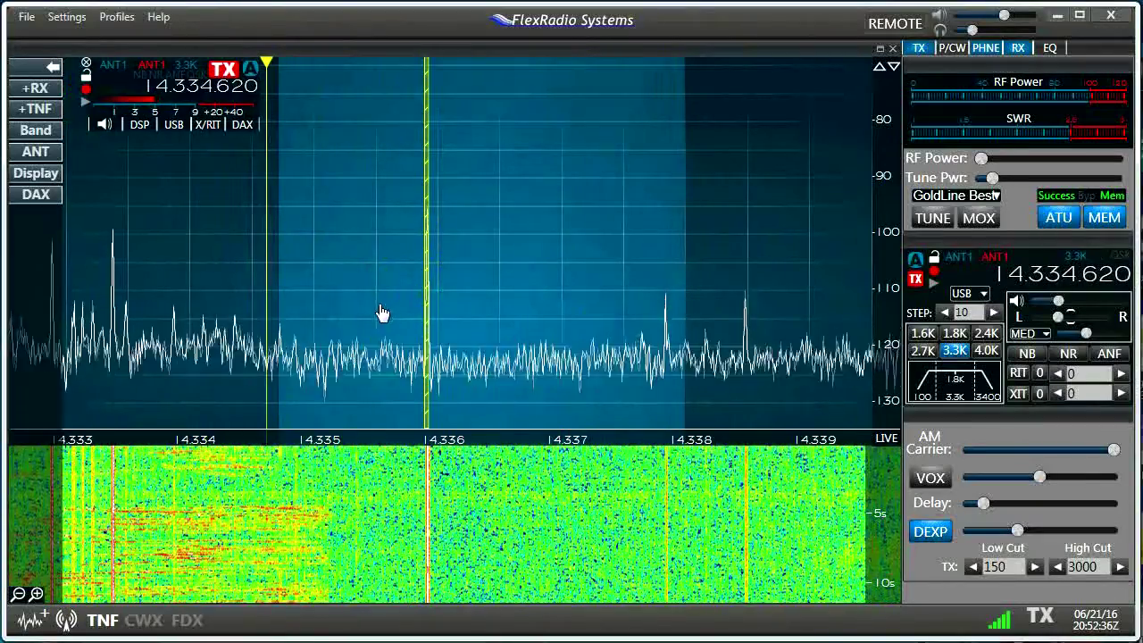
pyautogui.click(112, 623)
pyautogui.click(112, 623)
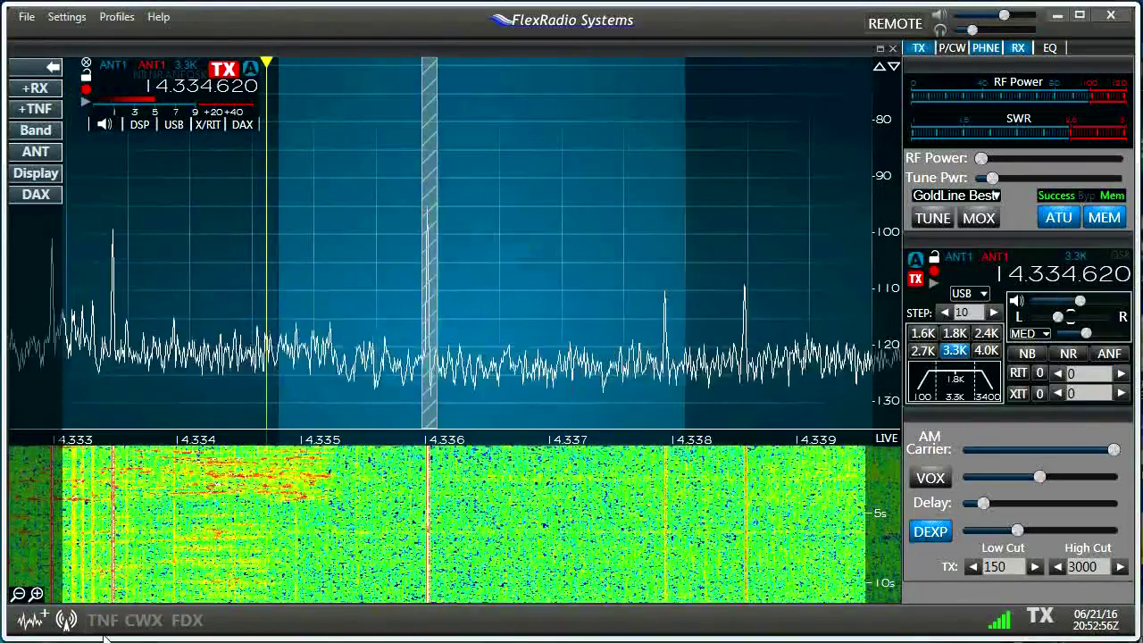
pyautogui.moveTo(429, 222)
pyautogui.mouseDown()
pyautogui.moveTo(444, 229)
pyautogui.moveTo(424, 230)
pyautogui.mouseUp()
pyautogui.moveTo(385, 236); pyautogui.dragTo(425, 232)
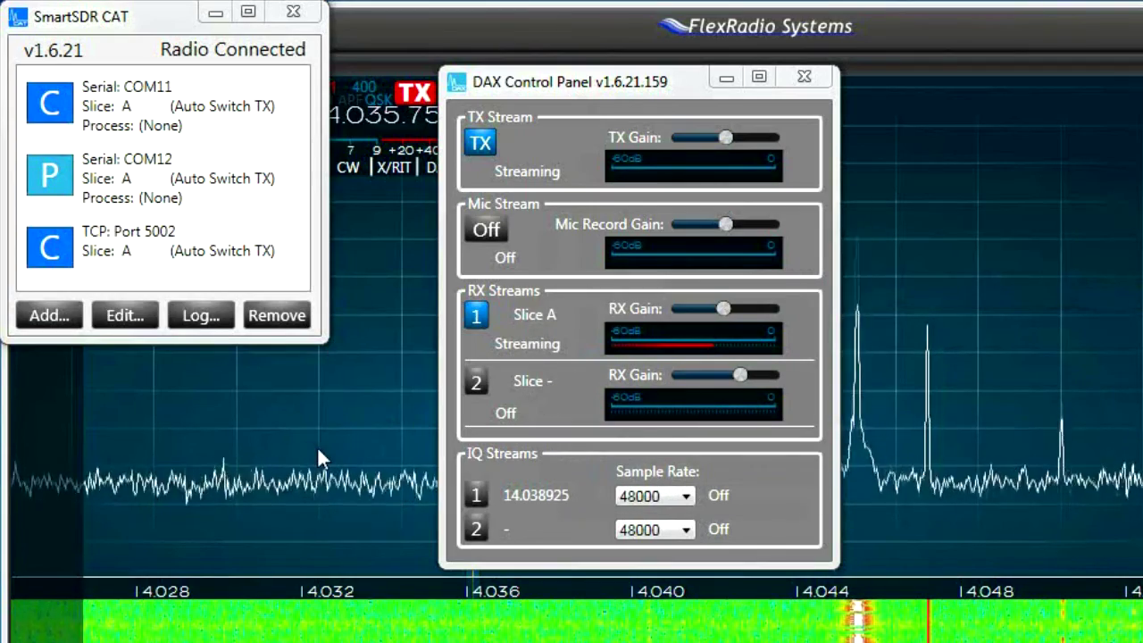
# Adjust the RX gain of channel 1, assigned to slice A, in the DAX Control Panel.
pyautogui.moveTo(721, 304)
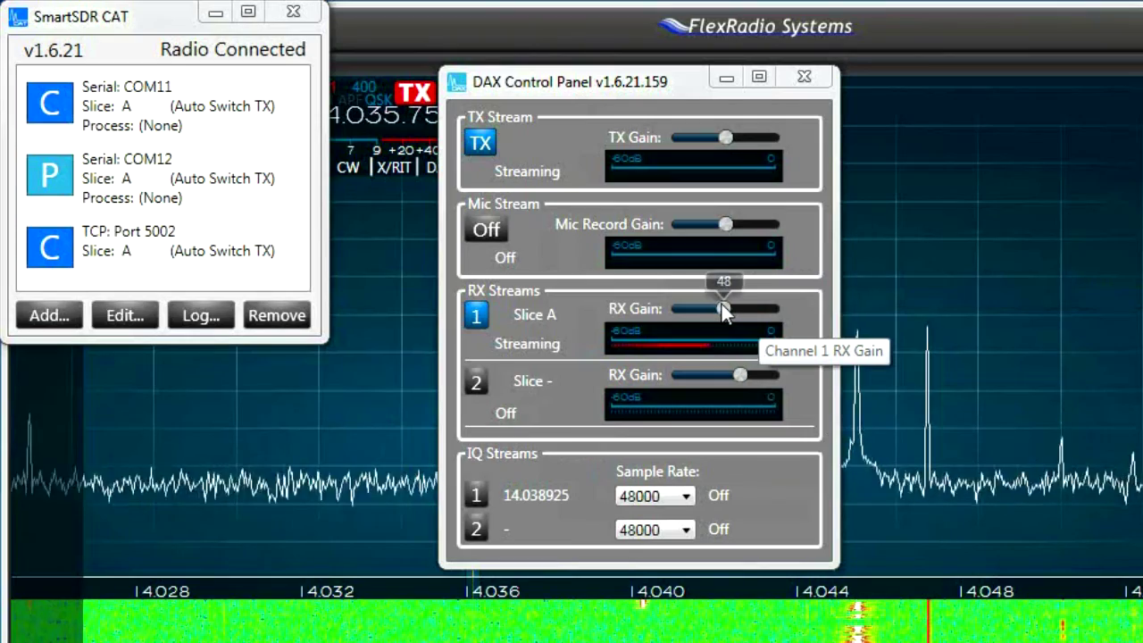
pyautogui.moveTo(722, 304)
pyautogui.mouseDown()
pyautogui.moveTo(698, 304)
pyautogui.moveTo(721, 304)
pyautogui.mouseUp()
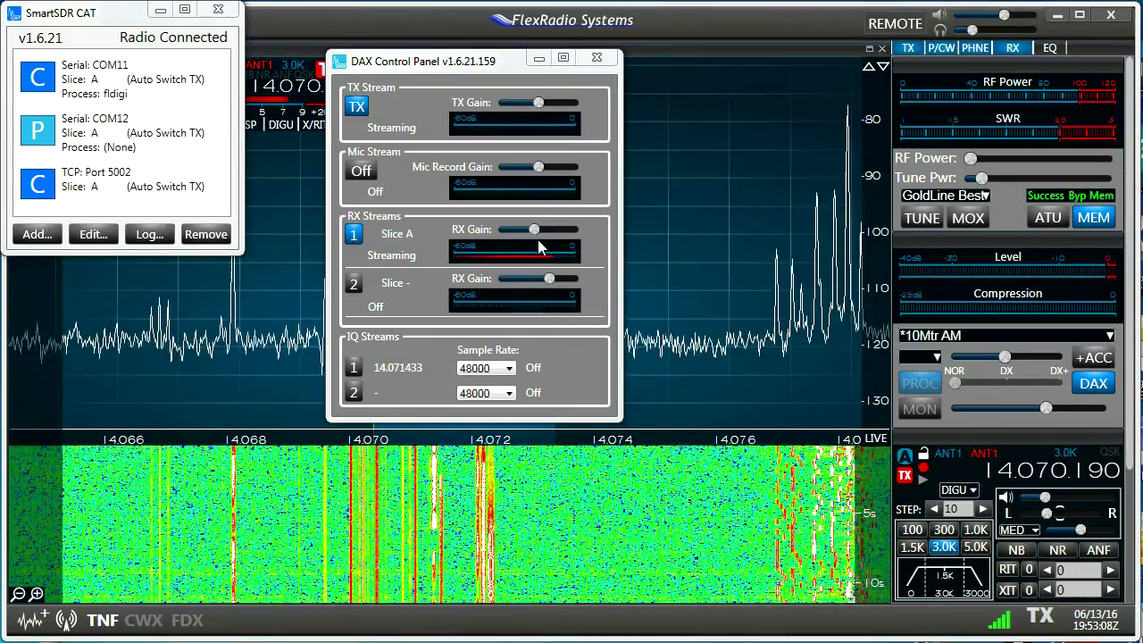
pyautogui.moveTo(537, 234)
pyautogui.moveTo(534, 229); pyautogui.dragTo(539, 230)
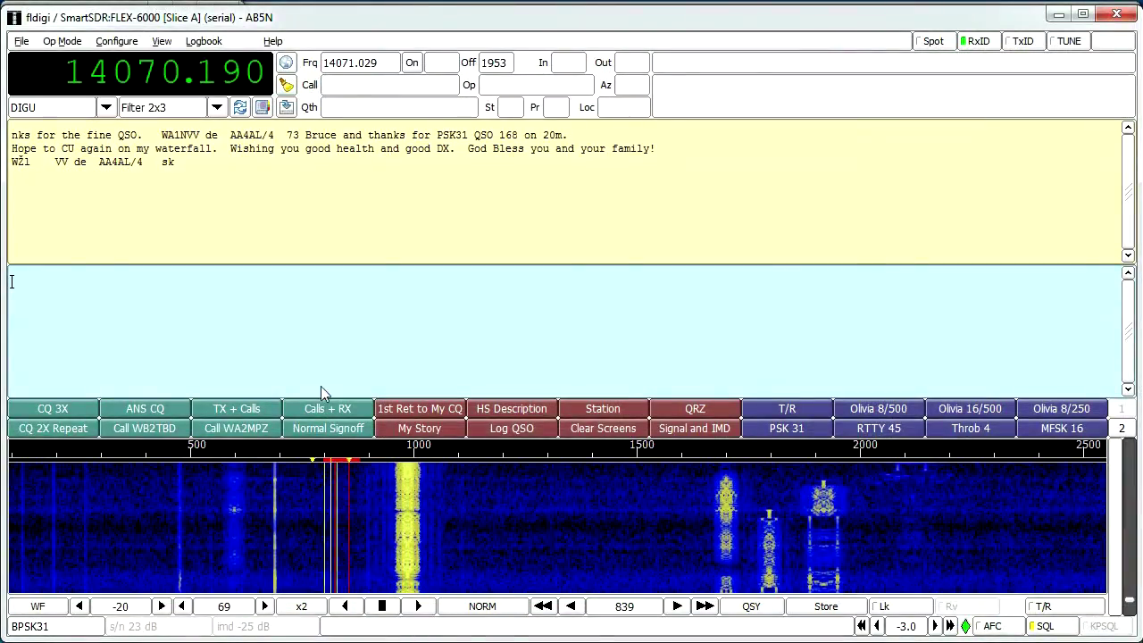
# In fldigi, set the RigCAT device to COM11 and initialize it, moving the configuration dialog clear of the frequency display.
pyautogui.click(116, 41)
pyautogui.click(129, 170)
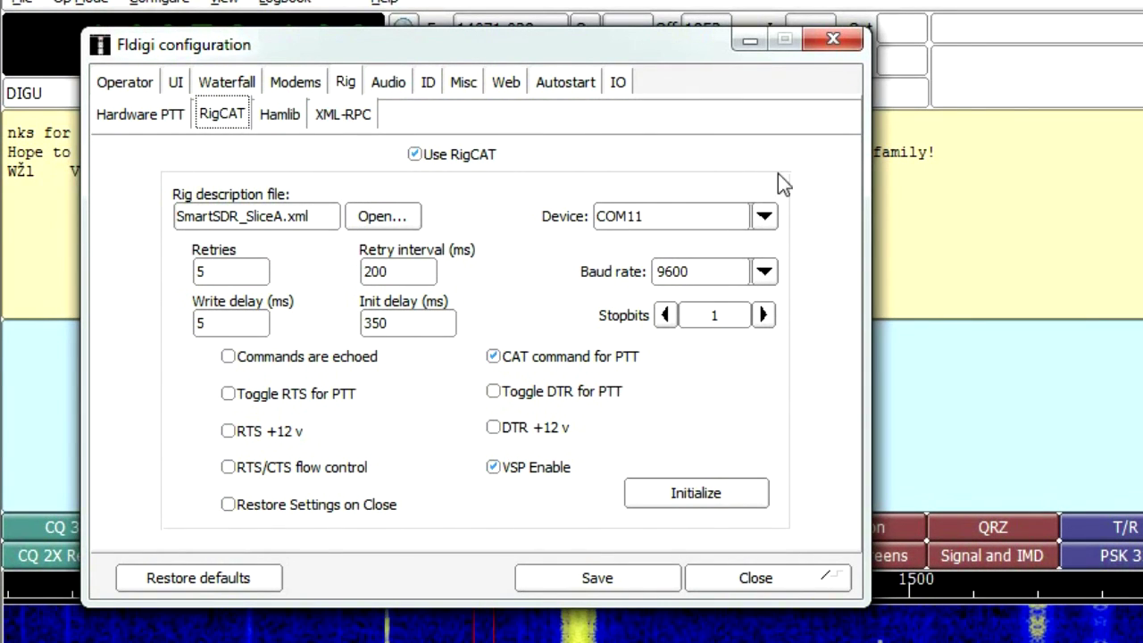
pyautogui.click(765, 216)
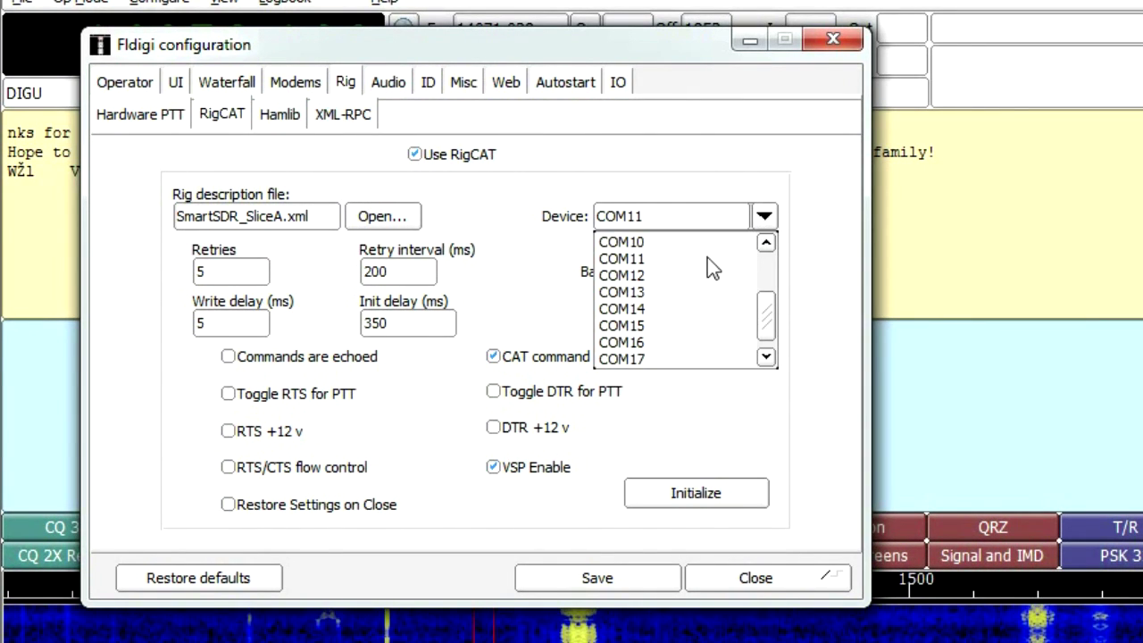
pyautogui.click(643, 259)
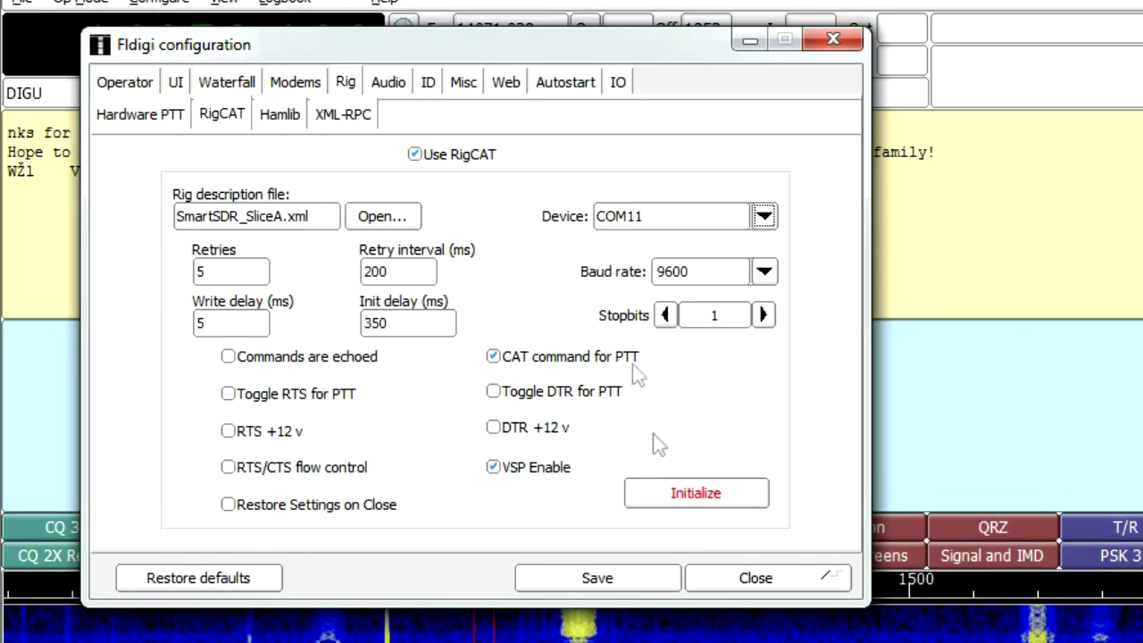
pyautogui.click(683, 493)
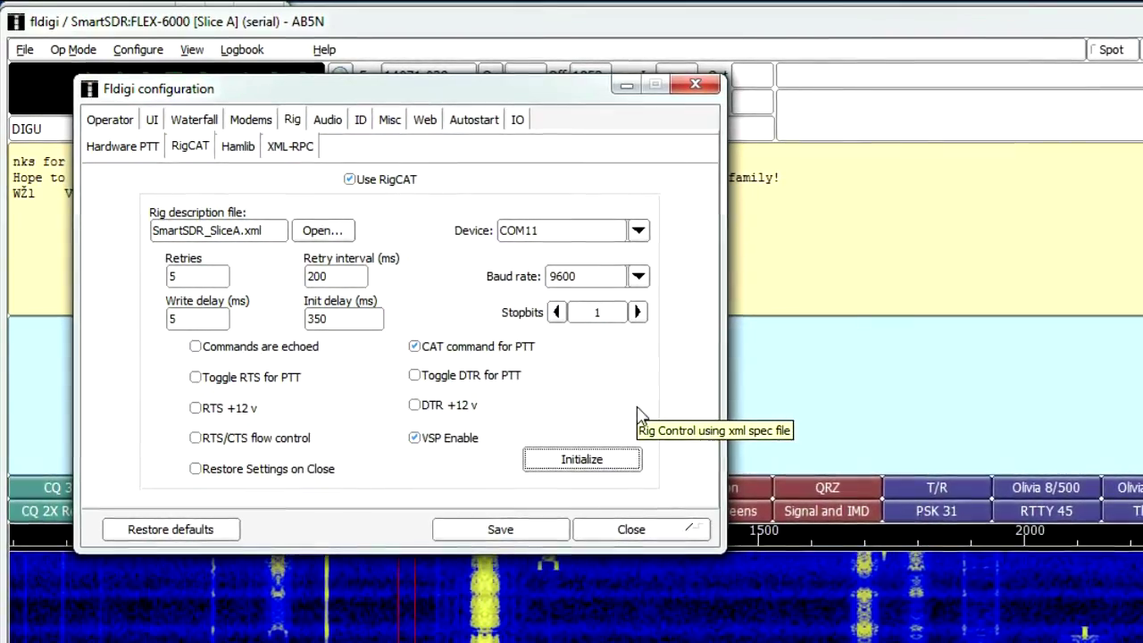
pyautogui.moveTo(357, 90); pyautogui.dragTo(651, 171)
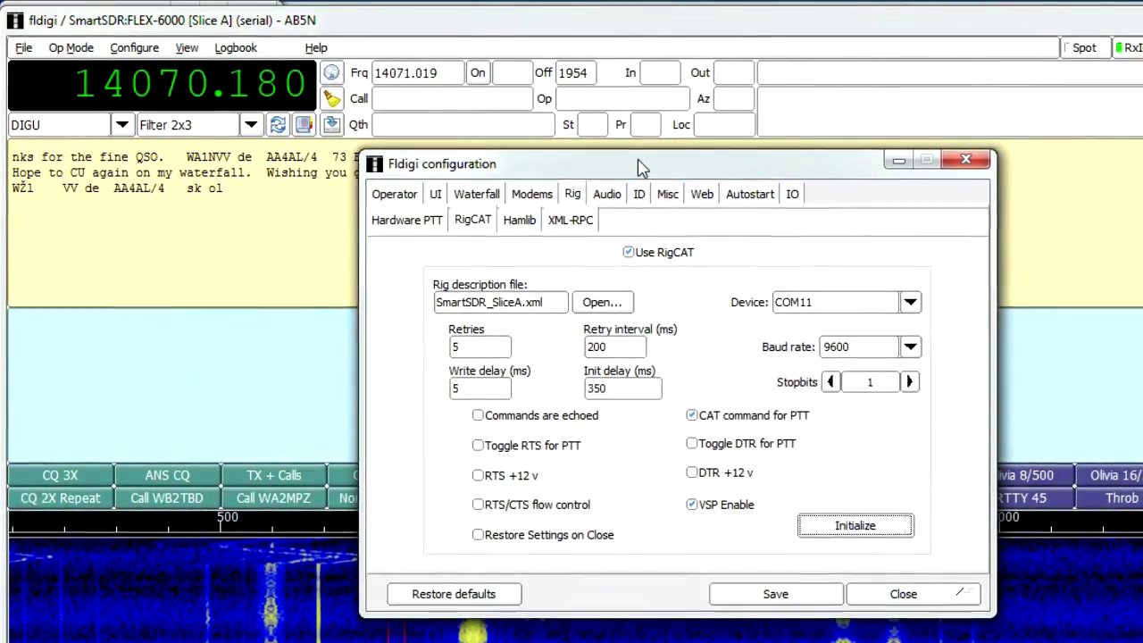
# Choose COM12 as the separate serial port for hardware PTT and initialize it.
pyautogui.click(416, 223)
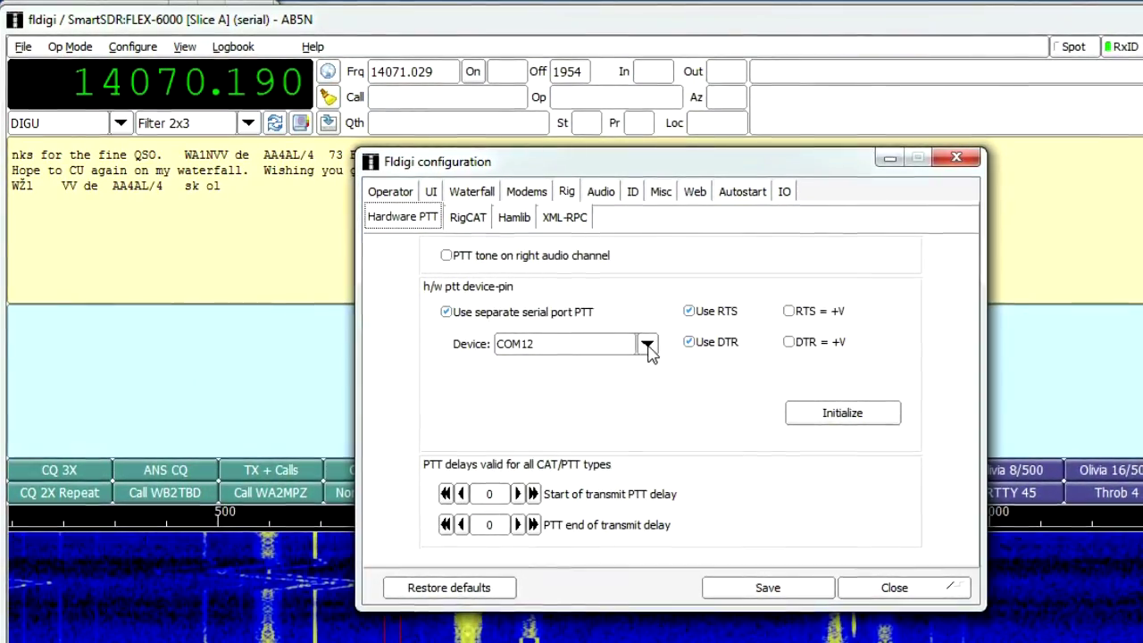
pyautogui.click(646, 346)
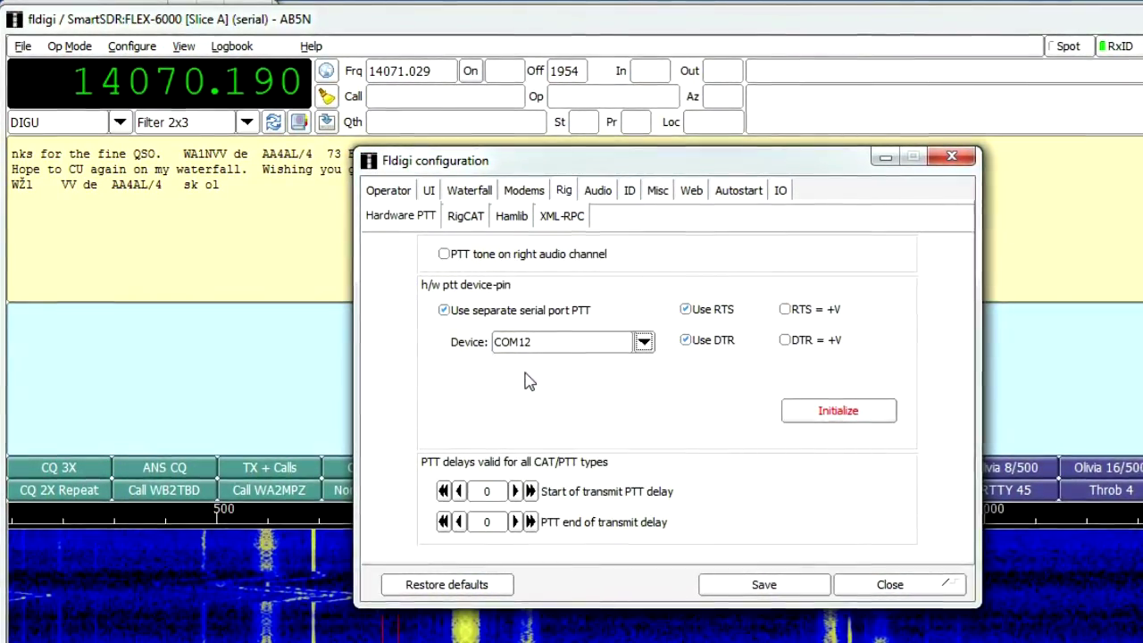
pyautogui.click(867, 414)
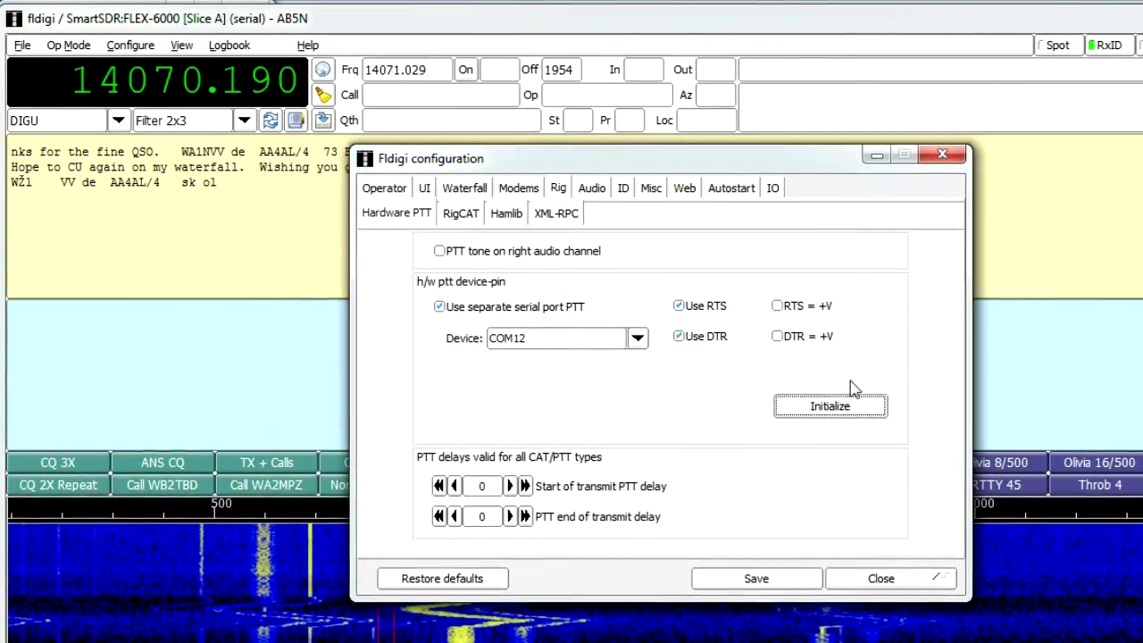
pyautogui.moveTo(791, 163)
pyautogui.mouseDown()
pyautogui.moveTo(708, 183)
pyautogui.moveTo(529, 175)
pyautogui.moveTo(574, 189)
pyautogui.moveTo(786, 161)
pyautogui.mouseUp()
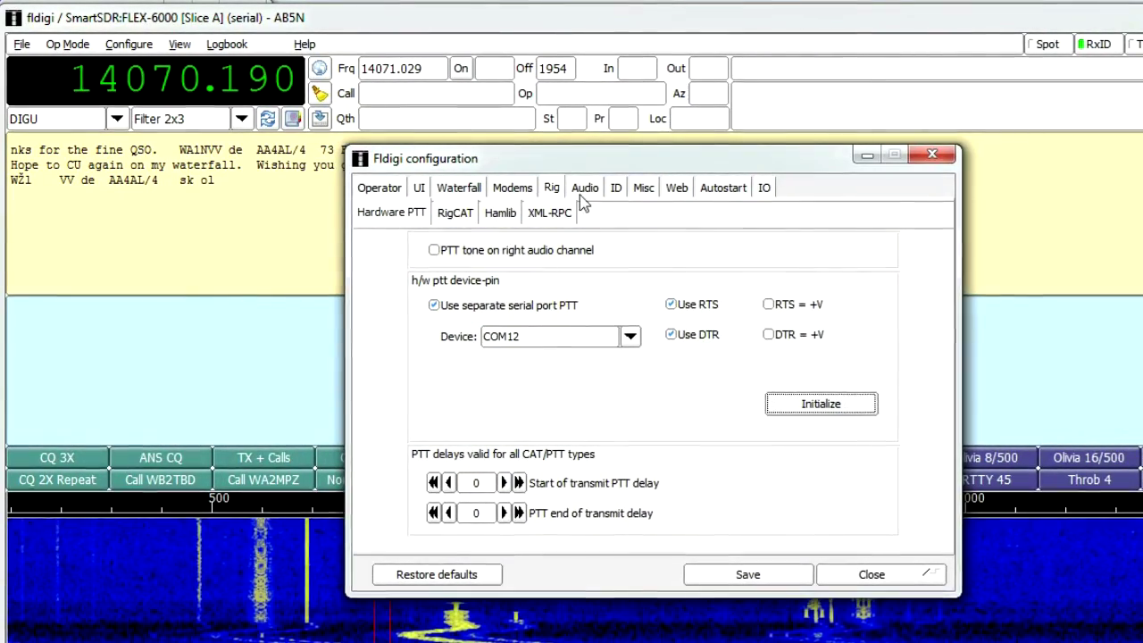
# Use PortAudio with DAX Audio RX 1 for capture and DAX Audio TX for playback, save, and close the configuration.
pyautogui.click(587, 190)
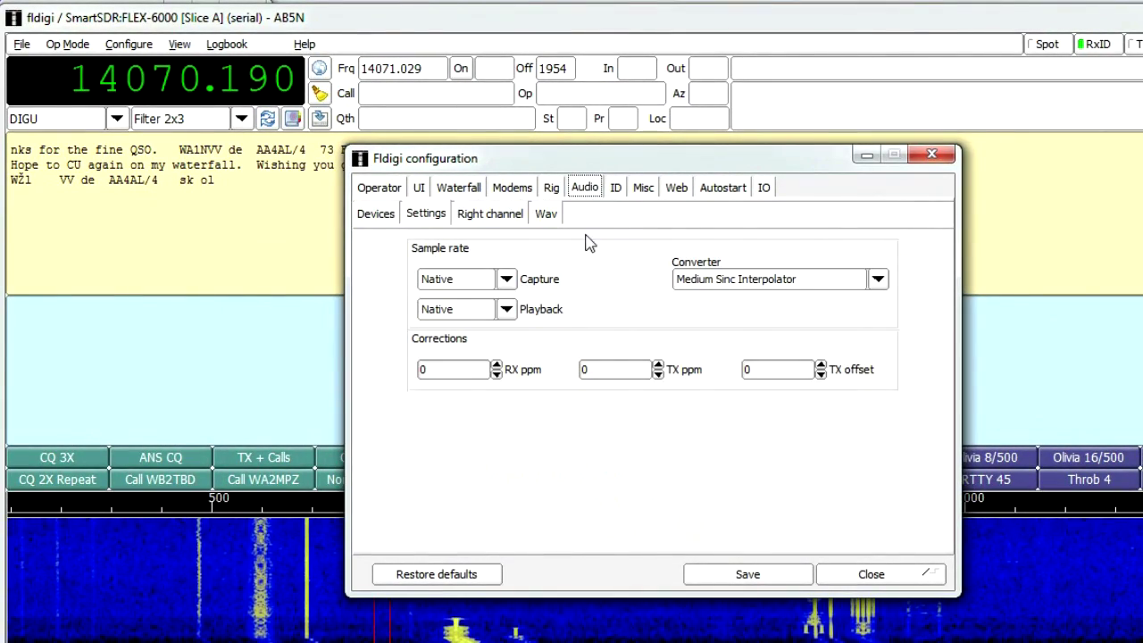
pyautogui.click(387, 219)
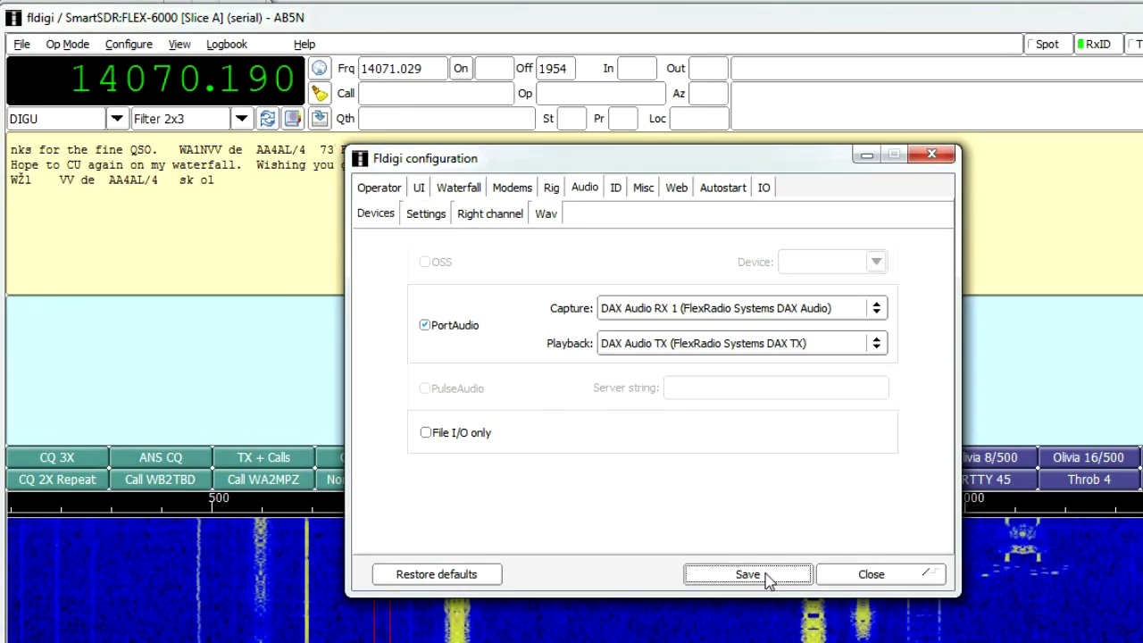
pyautogui.click(866, 574)
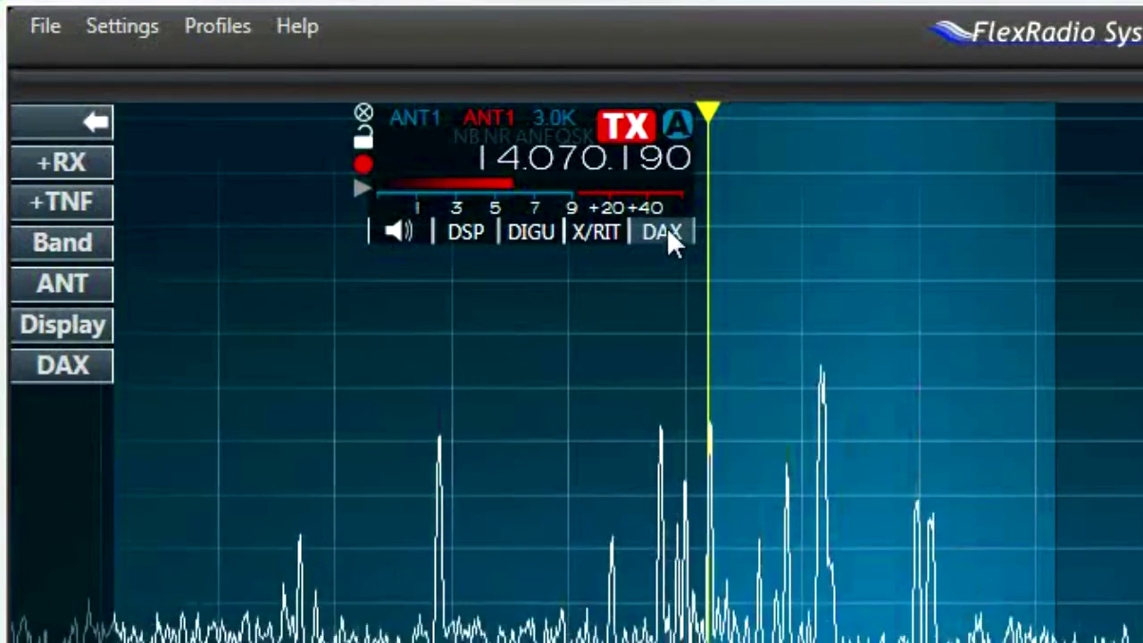
# Back in SmartSDR, check that slice A is assigned to DAX channel 1 and close its DAX settings.
pyautogui.click(559, 193)
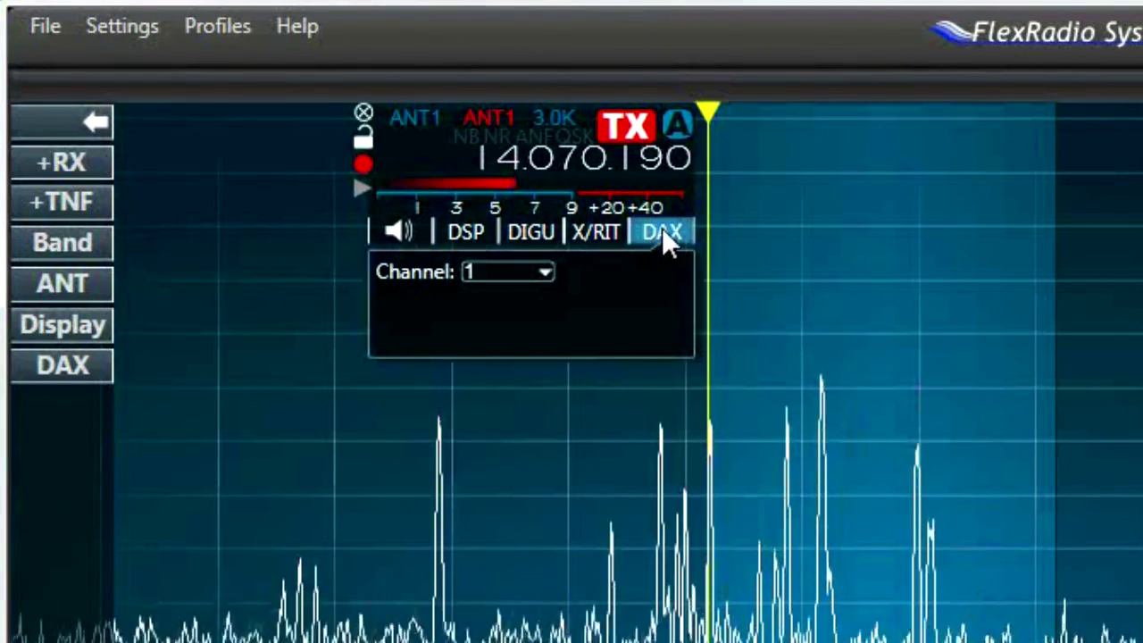
pyautogui.click(545, 273)
pyautogui.click(541, 270)
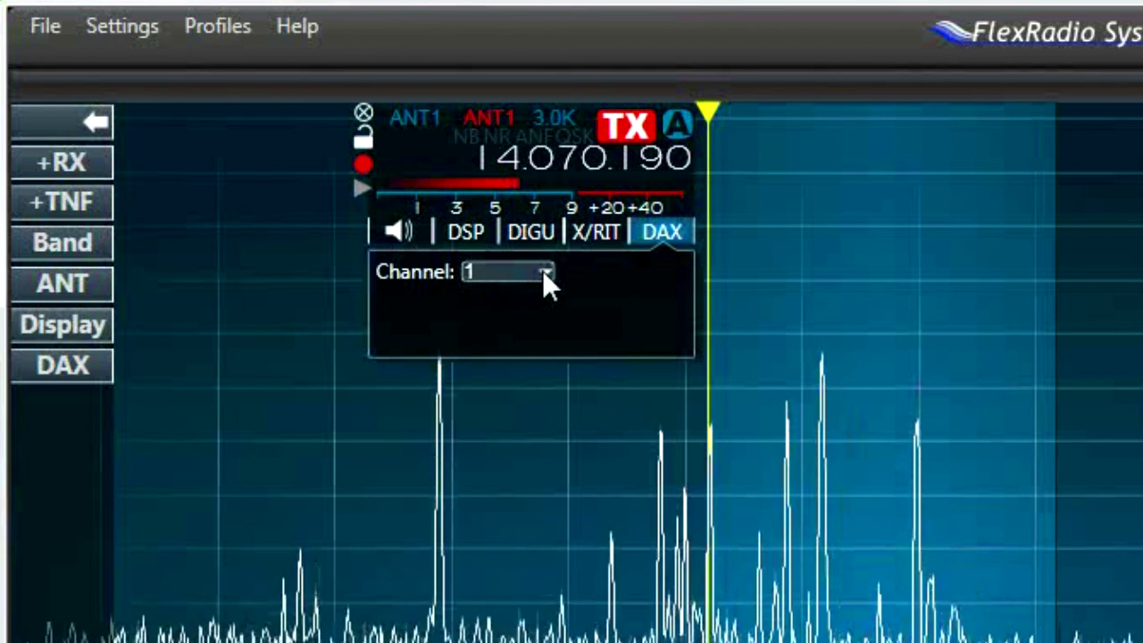
pyautogui.click(671, 230)
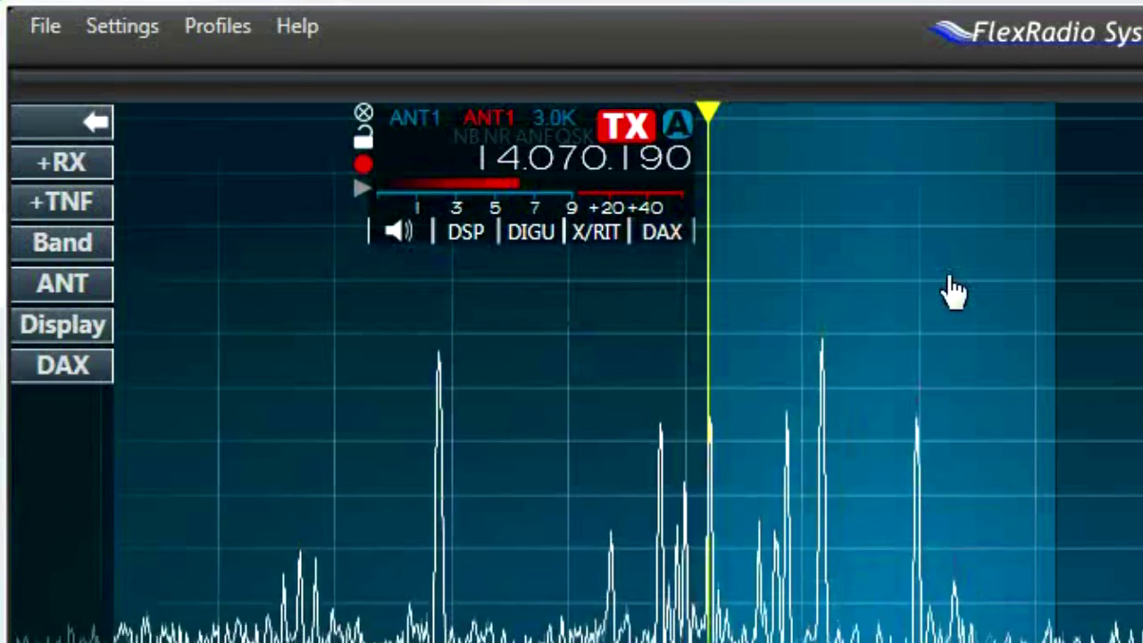